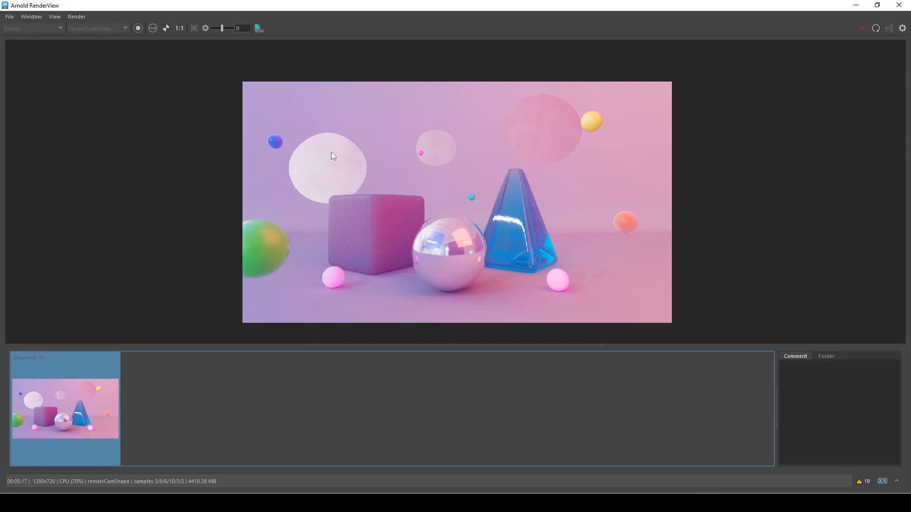
- Shrink the render view to a floating window and review the Arnold Renderer sampling settings
left_click_drag(620, 10, 436, 108)
left_click(639, 102)
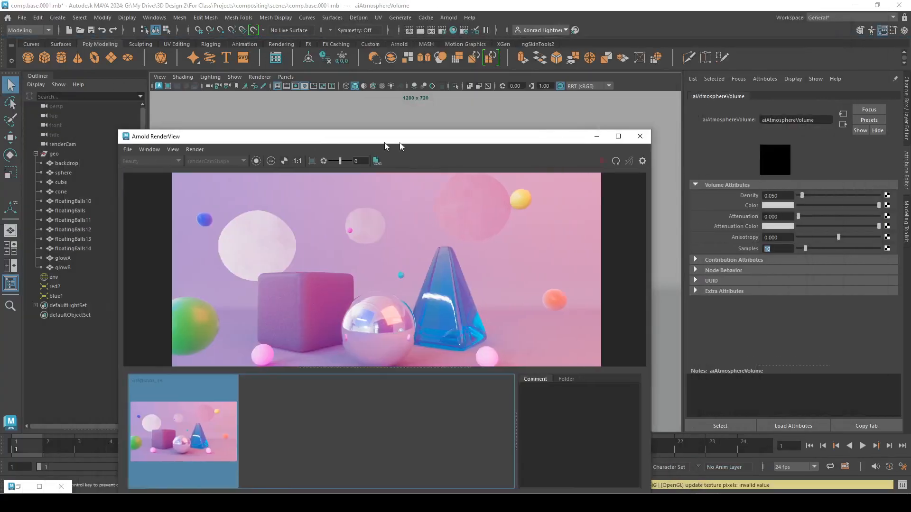
left_click_drag(385, 142, 495, 108)
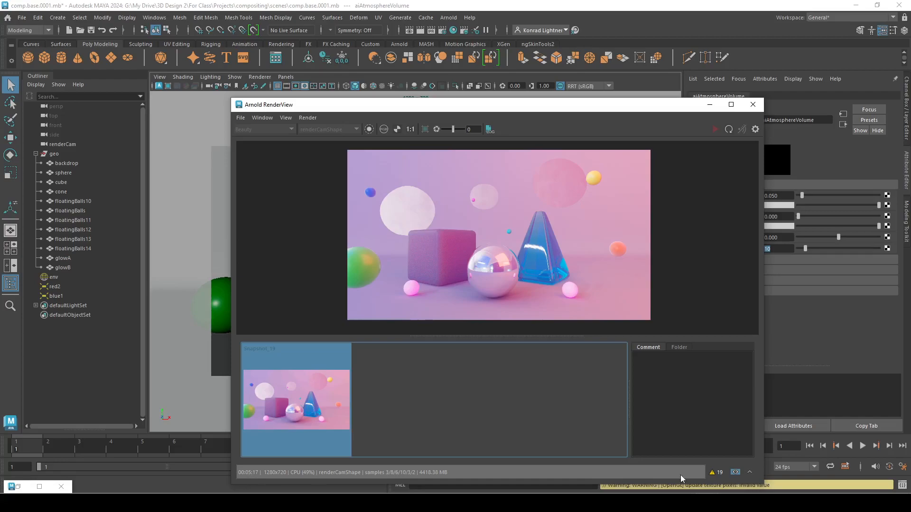
left_click_drag(635, 105, 637, 56)
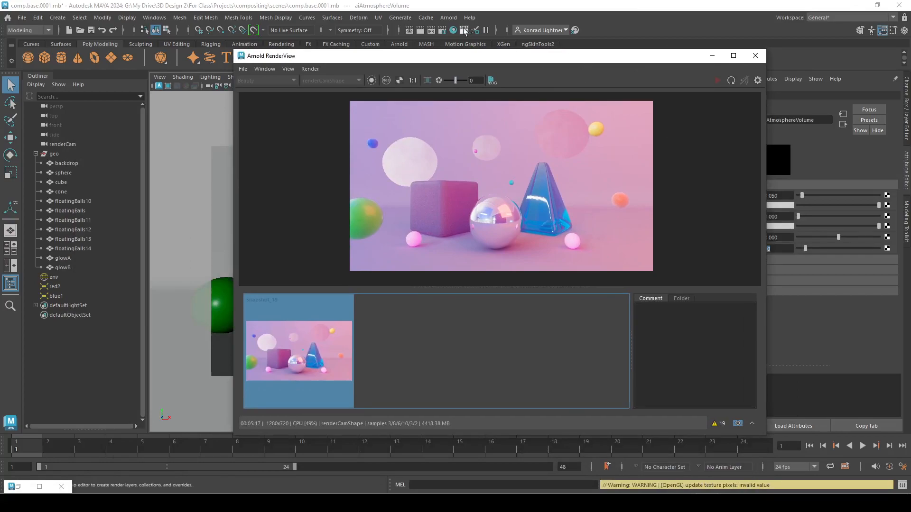
left_click(443, 29)
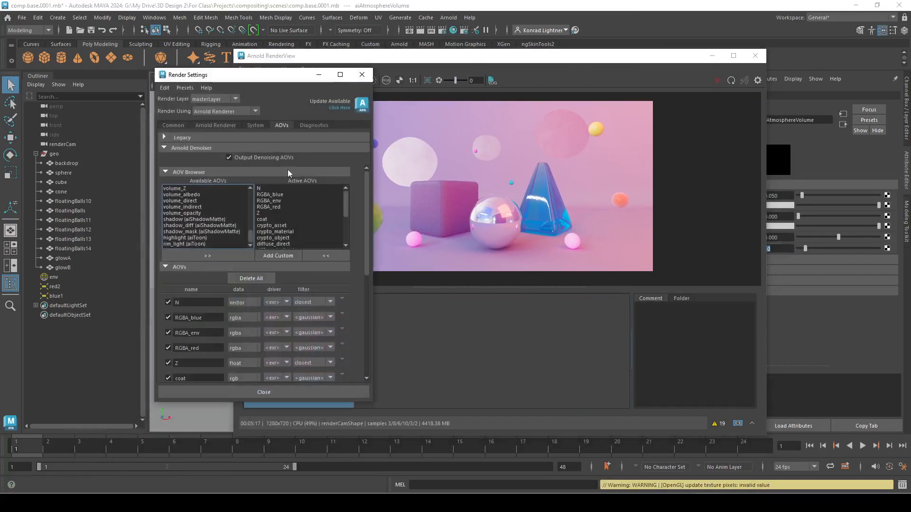
left_click(237, 125)
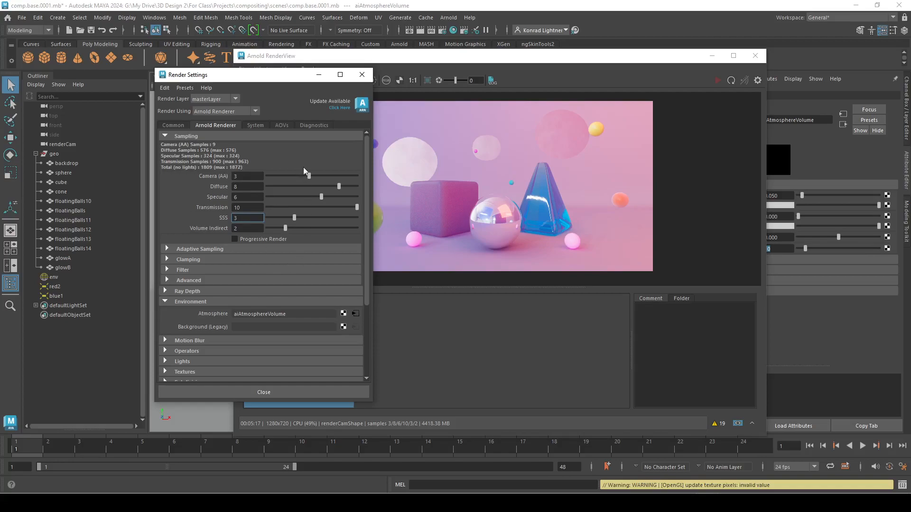
left_click(319, 75)
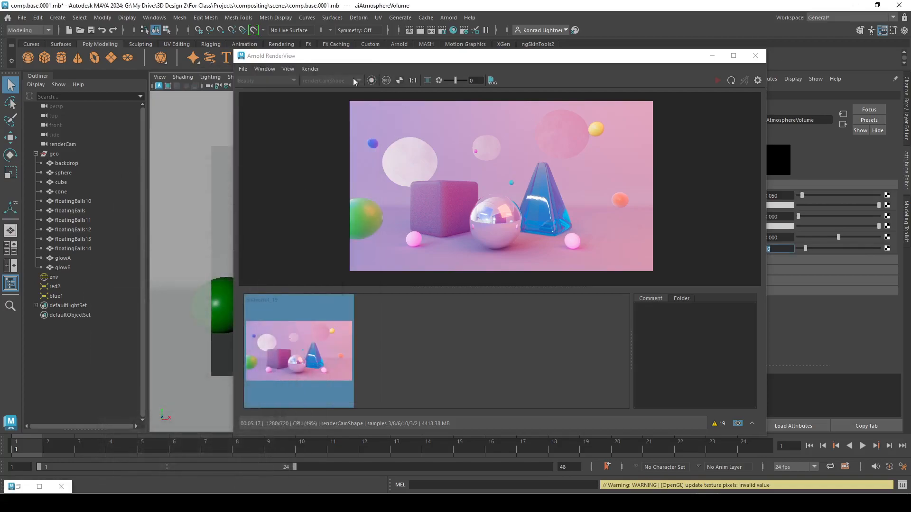
- Set the env sky dome light's Camera visibility to 0
left_click(66, 277)
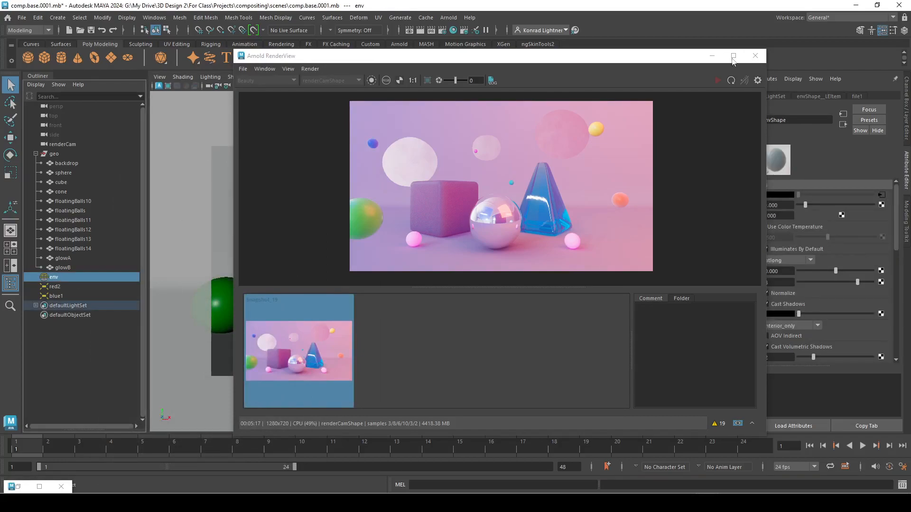
left_click_drag(663, 60, 588, 58)
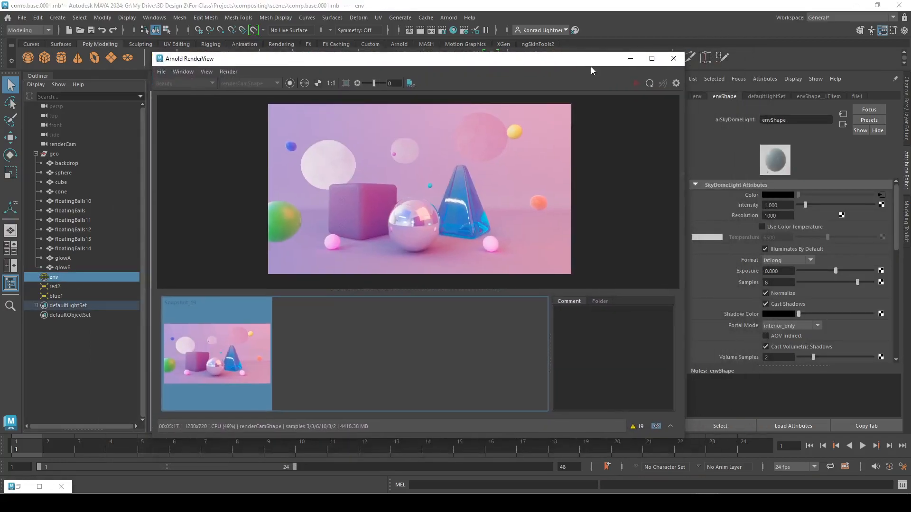
left_click(622, 56)
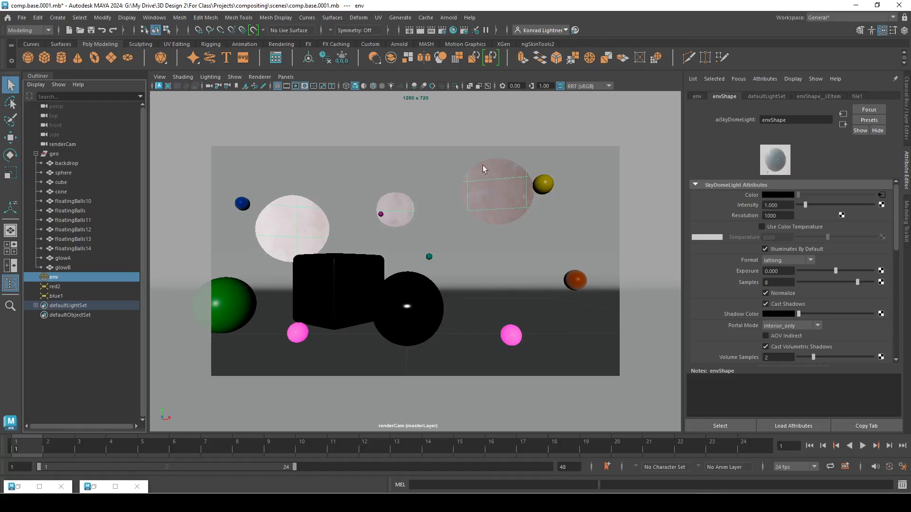
scroll(735, 256, "down", 15)
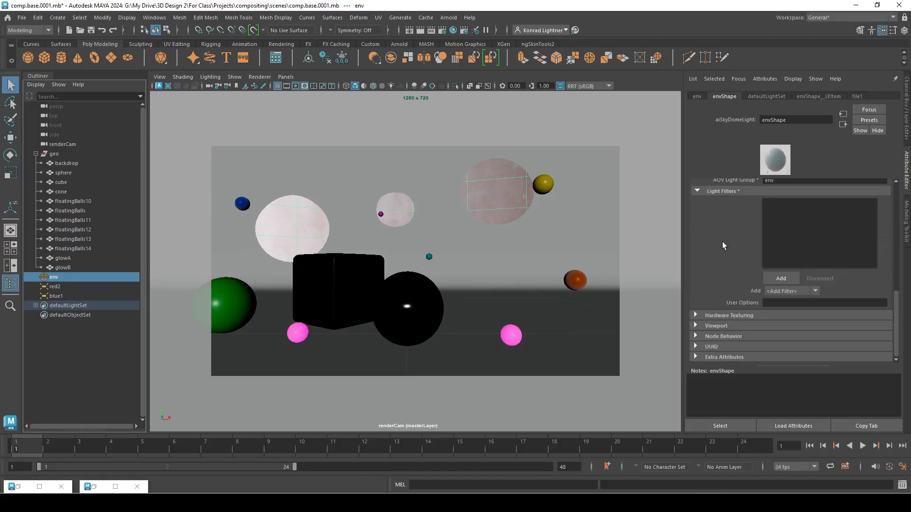
scroll(759, 239, "up", 5)
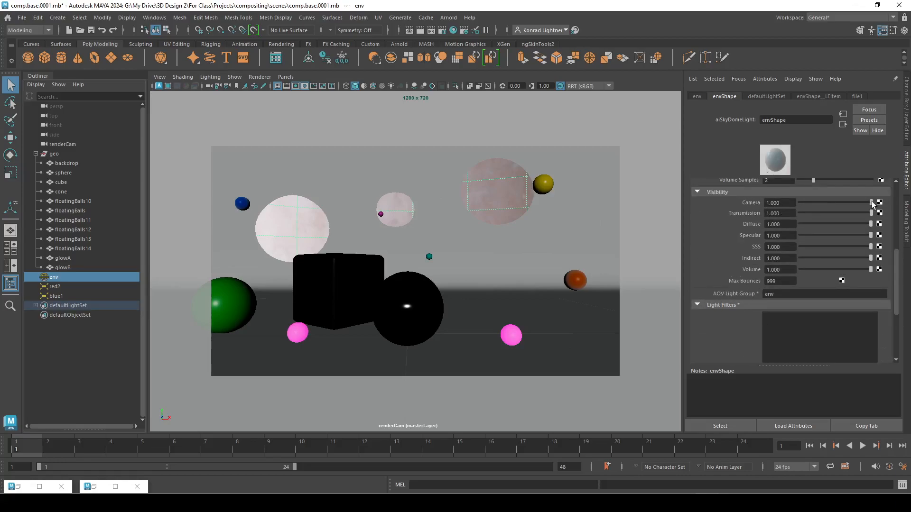
left_click_drag(871, 203, 736, 202)
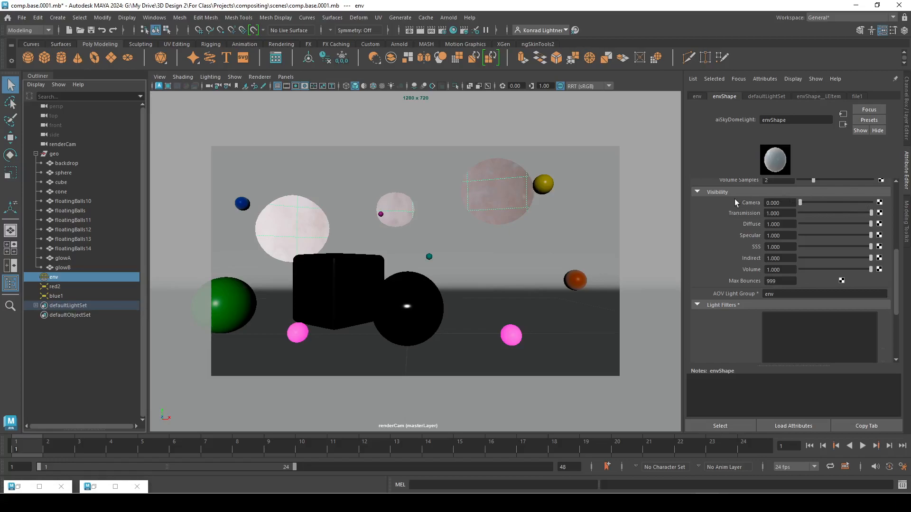
- Start a new render through renderCam and compare it with the stored snapshot
left_click(115, 486)
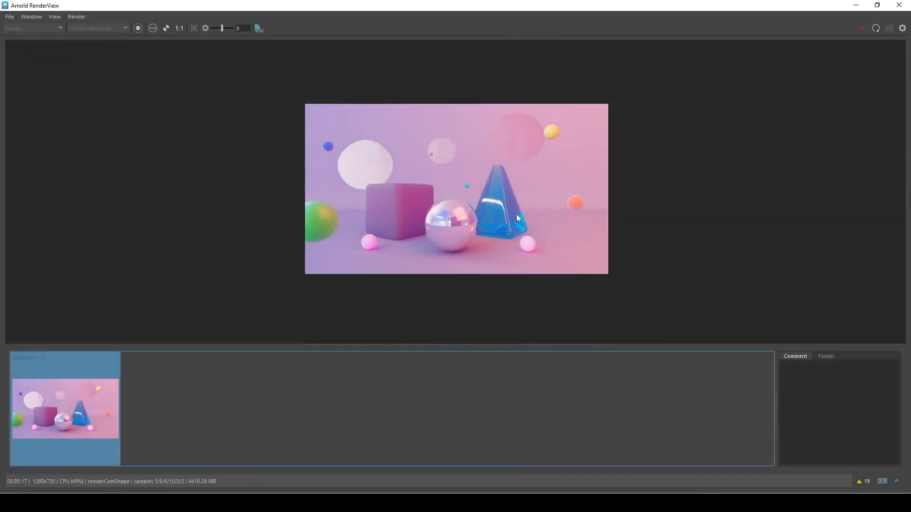
left_click(882, 481)
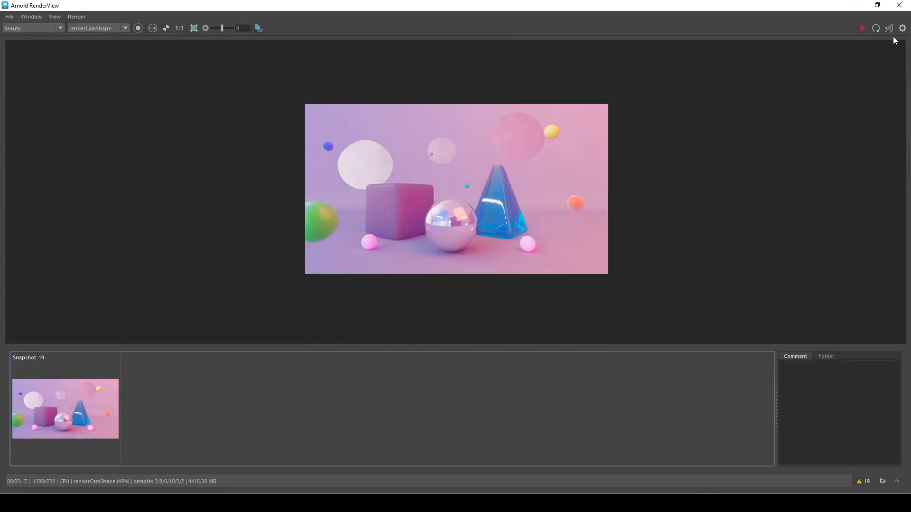
left_click(862, 29)
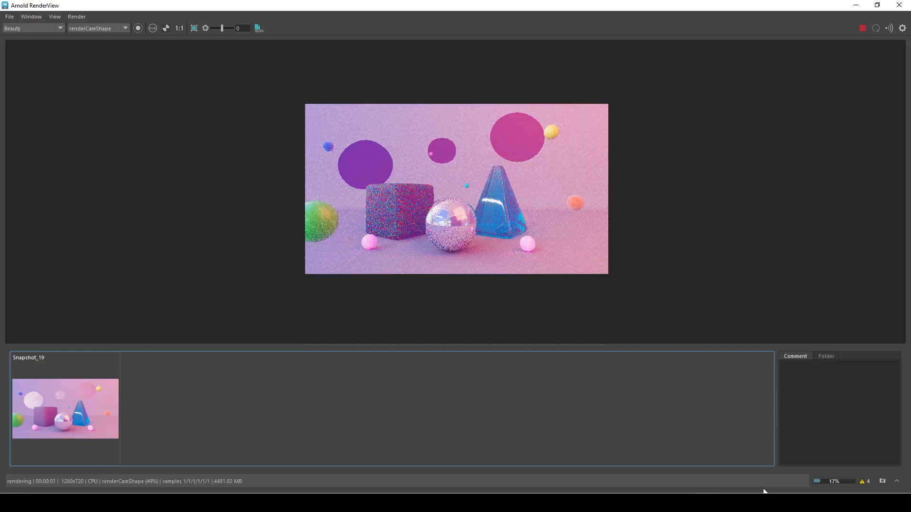
left_click(93, 411)
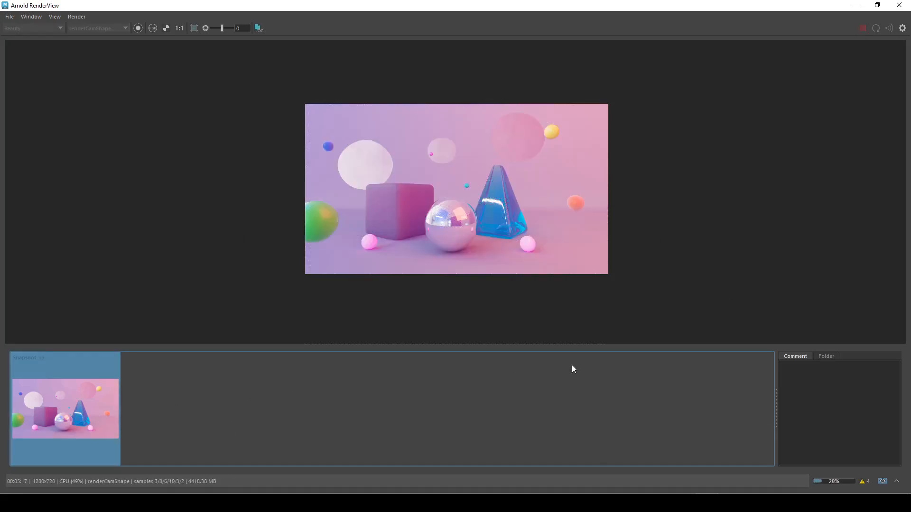
- Turn on smooth mesh preview for the blue and green floating balls, the cube, the sphere and glowA
left_click(856, 5)
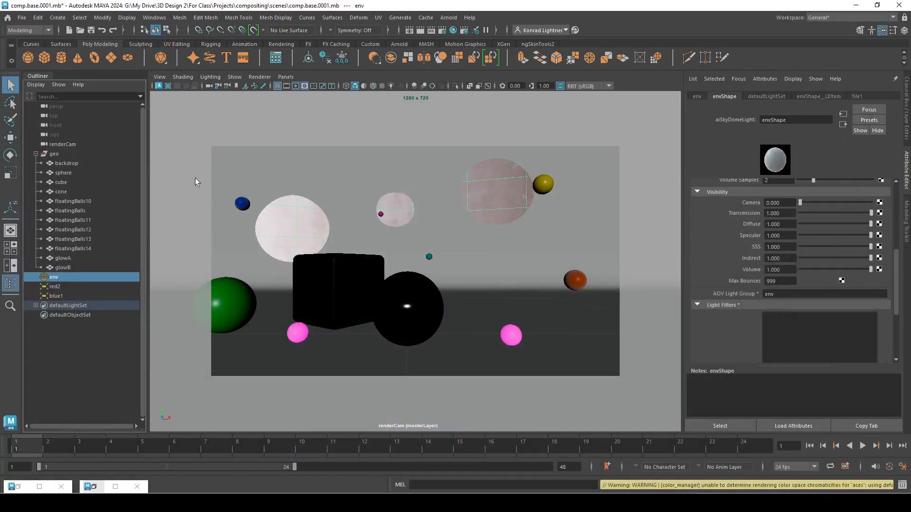
left_click(289, 167)
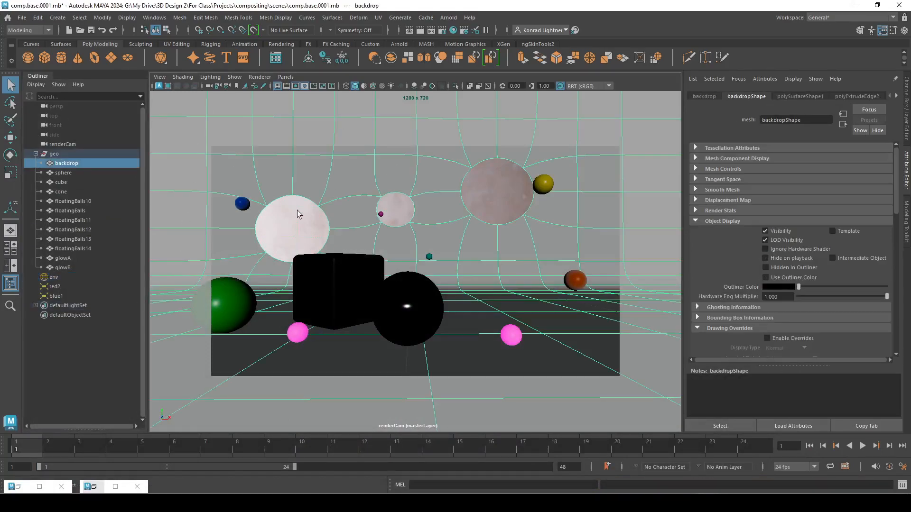
left_click(242, 206)
key("3")
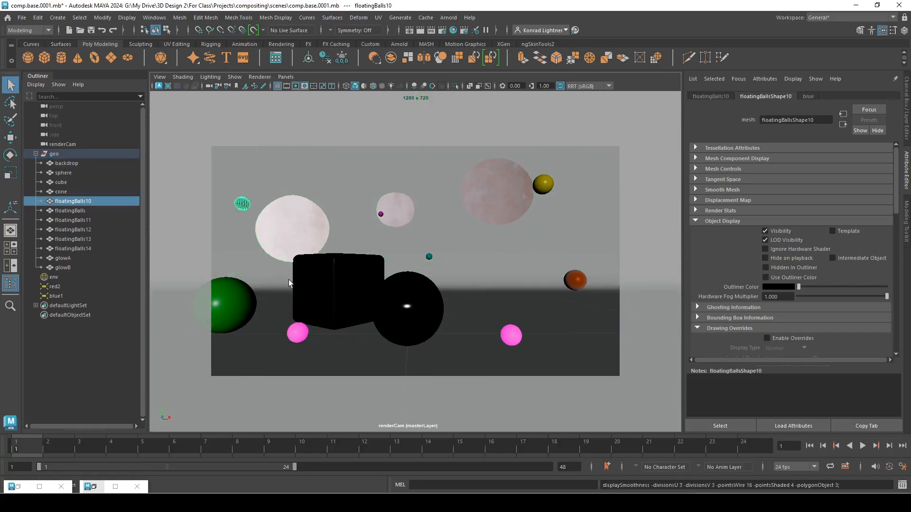
left_click(243, 301)
left_click(323, 291)
left_click(407, 321)
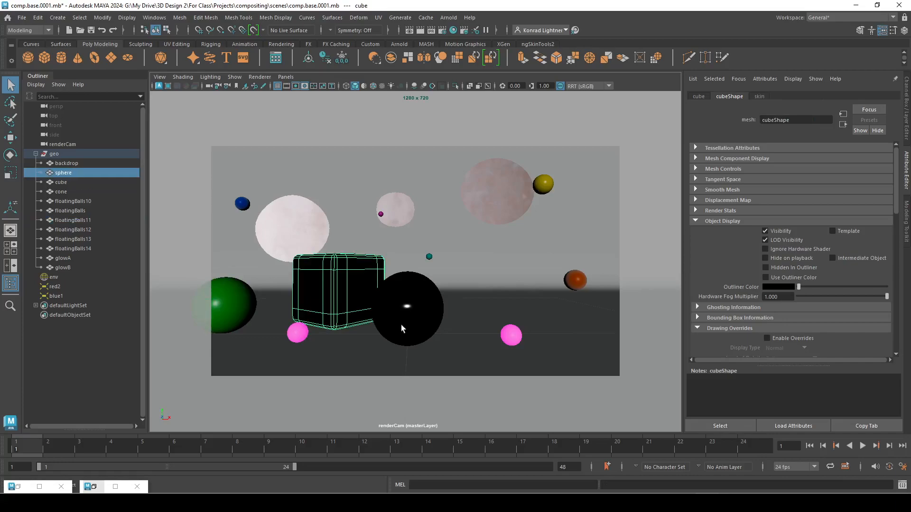
left_click(297, 332)
key("3")
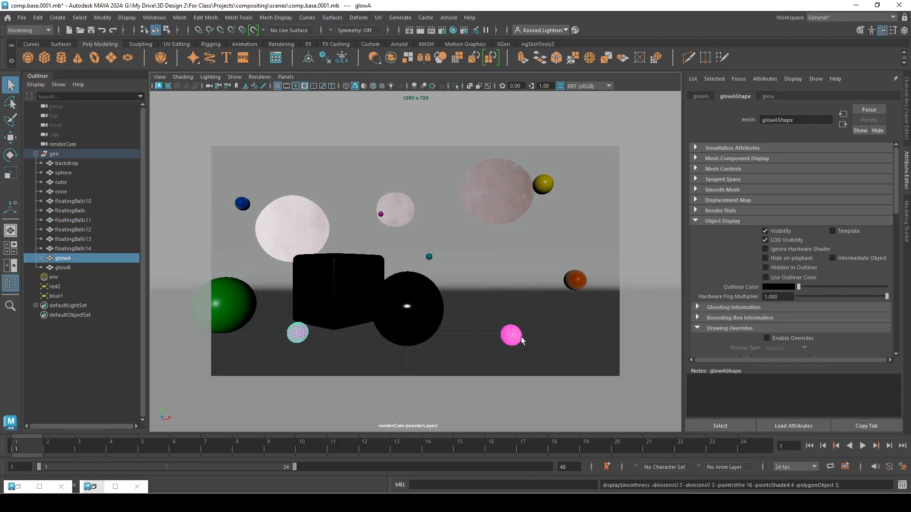
- Turn on smooth mesh preview for glowB, the orange, teal and yellow floating balls, and the backdrop
left_click(516, 338)
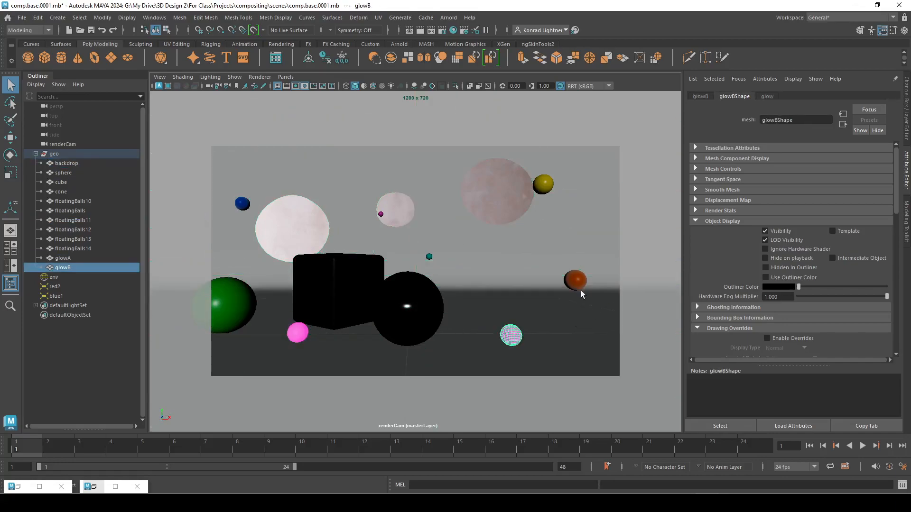
left_click(576, 283)
key("3")
left_click(511, 337)
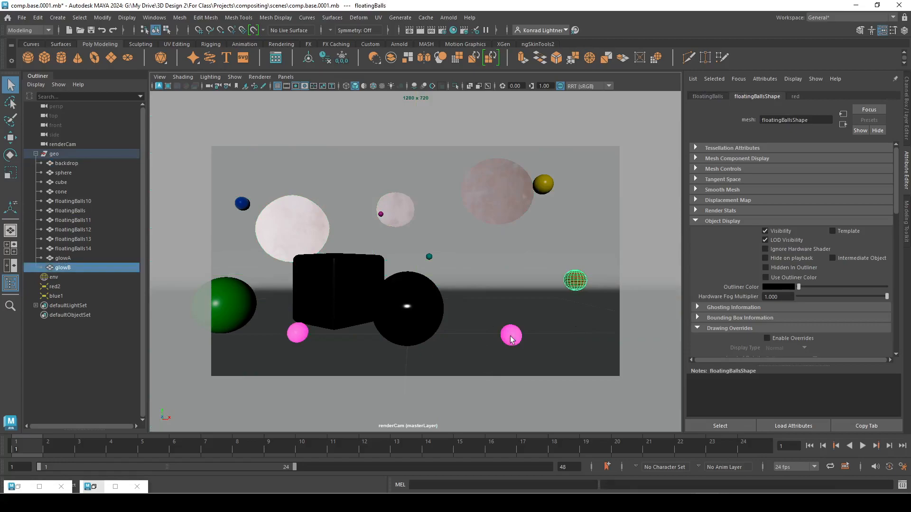
left_click(429, 256)
key("3")
left_click(542, 186)
key("3")
left_click(523, 257)
key("3")
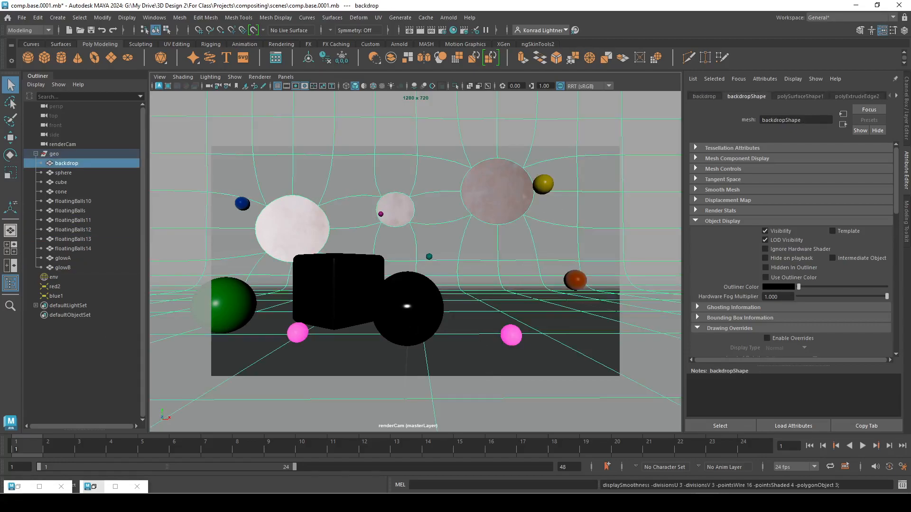
- Return to the render view and examine the stored snapshot against the ongoing render
left_click(90, 486)
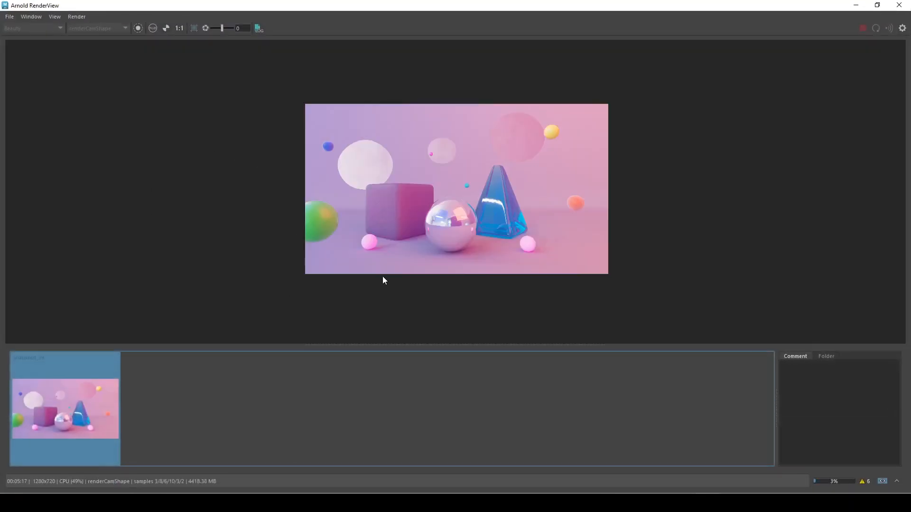
left_click(856, 5)
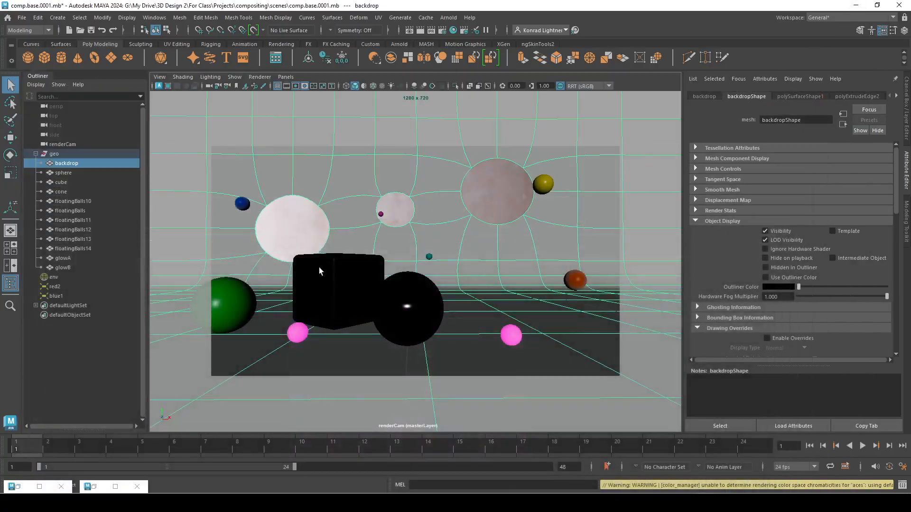
left_click(115, 487)
left_click(95, 410)
left_click(96, 410)
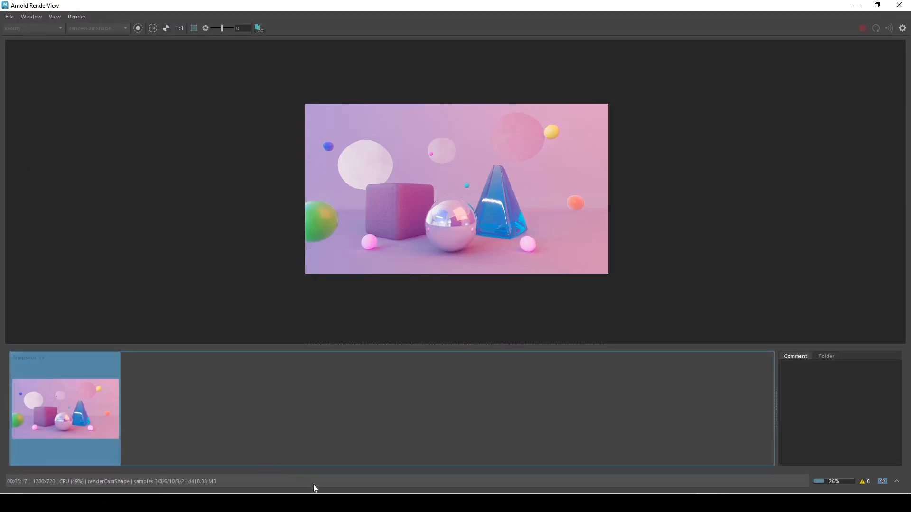
- Switch to Calculator and multiply 5.17 by 24 to estimate the render time for 24 frames
key("XF86Calculator")
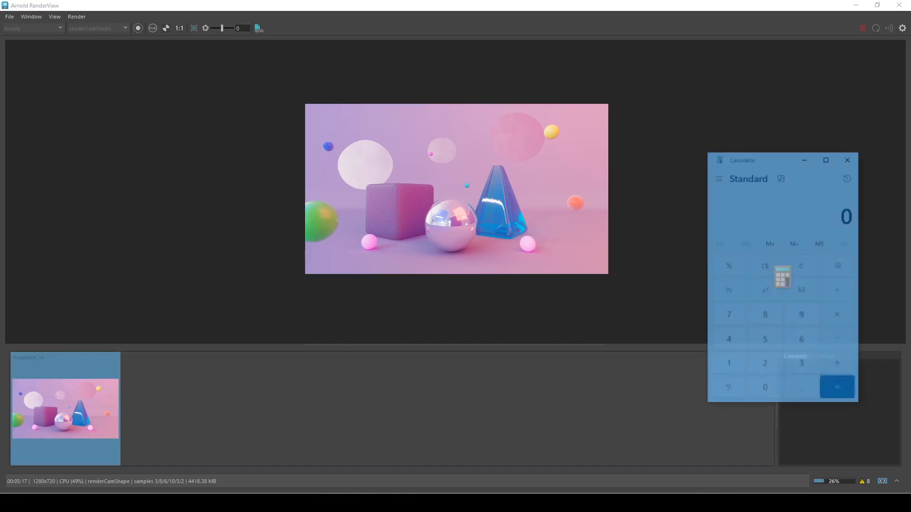
left_click_drag(782, 158, 452, 105)
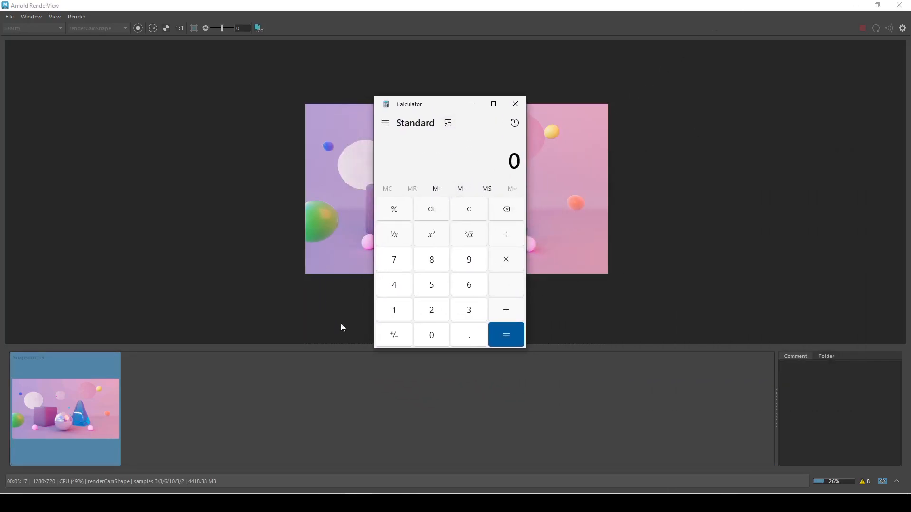
left_click(431, 283)
left_click(470, 336)
left_click(406, 311)
left_click(400, 260)
left_click(508, 261)
left_click(426, 309)
key("4")
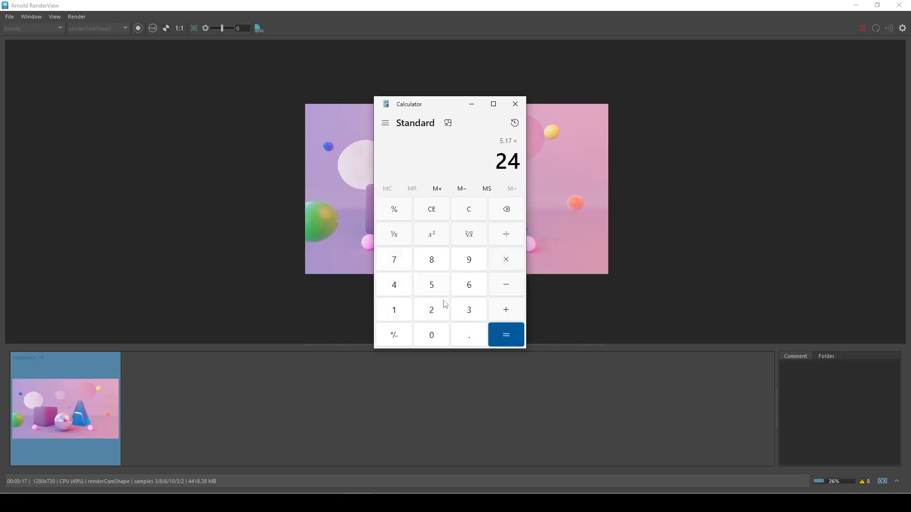
left_click(493, 333)
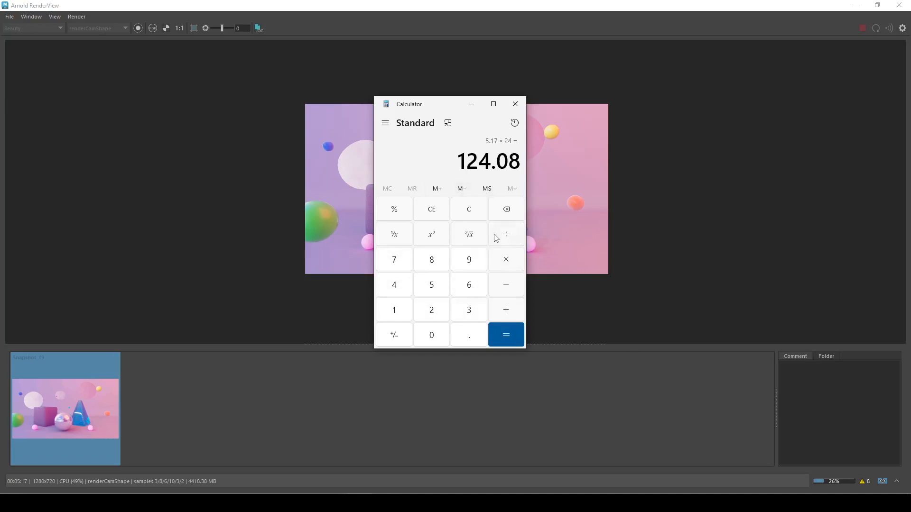
left_click_drag(440, 106, 526, 141)
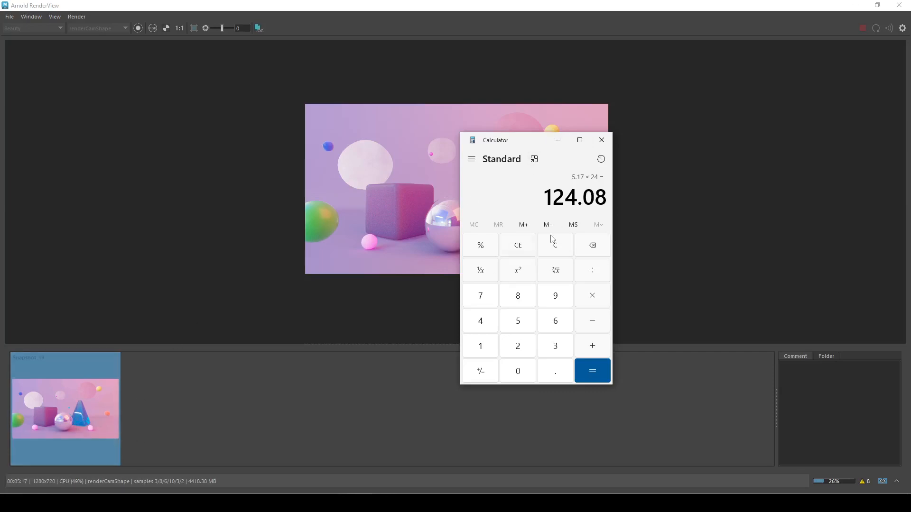
left_click(558, 141)
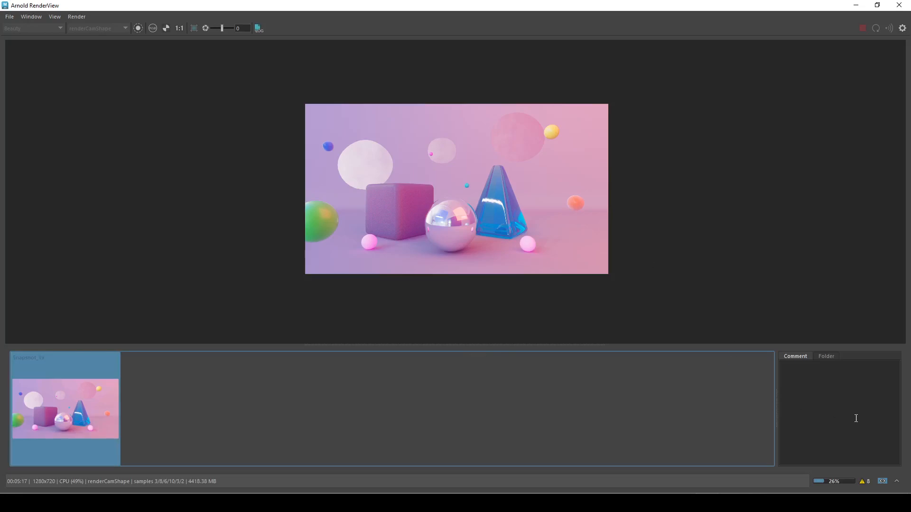
- Show the live render instead of the snapshot and stop the rendering
left_click(883, 481)
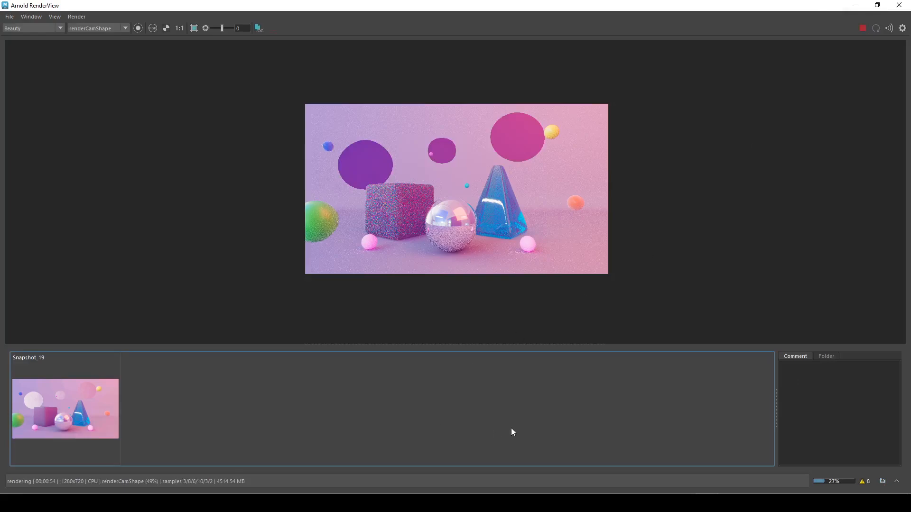
left_click(862, 28)
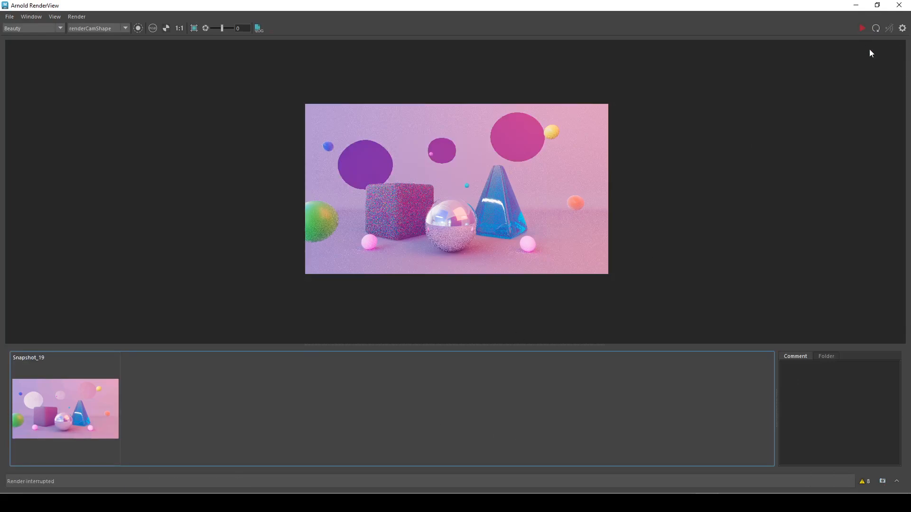
- Leave the render view and review the common render settings for file output, including image format, compression and Half Precision
left_click(853, 6)
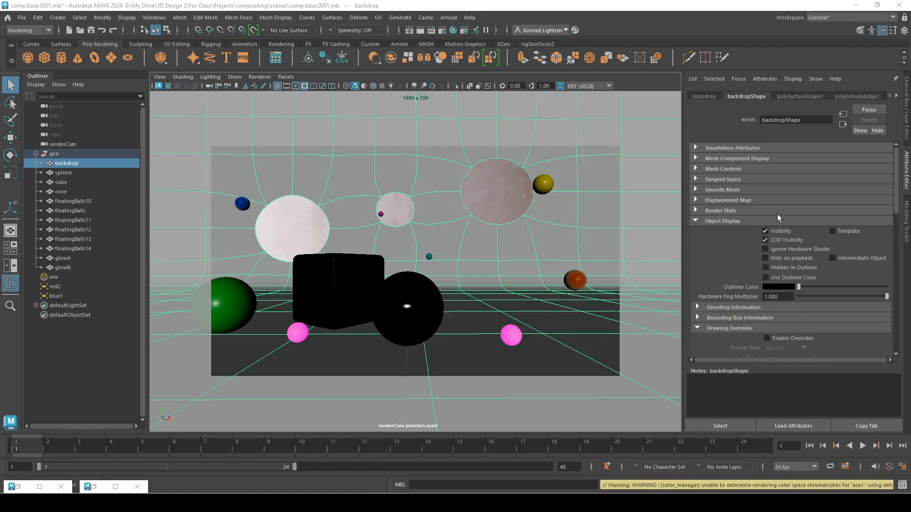
left_click(443, 31)
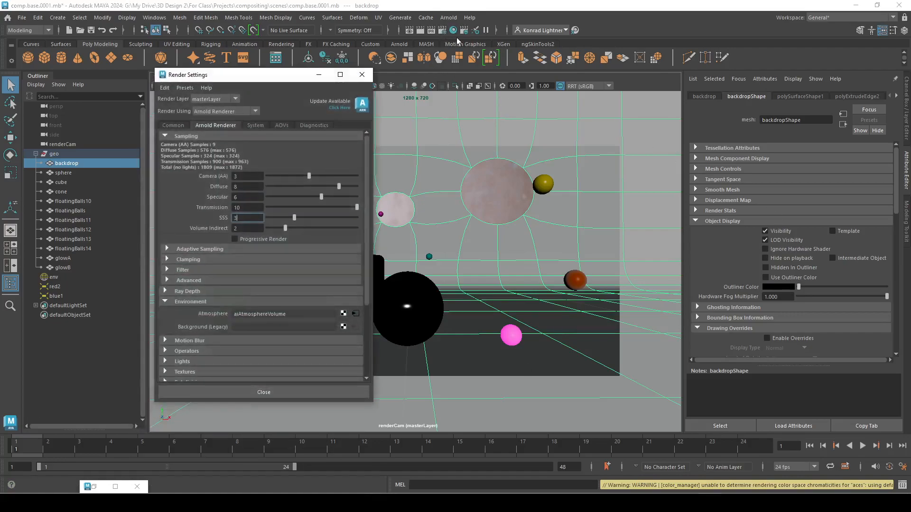
left_click(174, 125)
left_click_drag(242, 78, 526, 125)
scroll(544, 210, "up", 3)
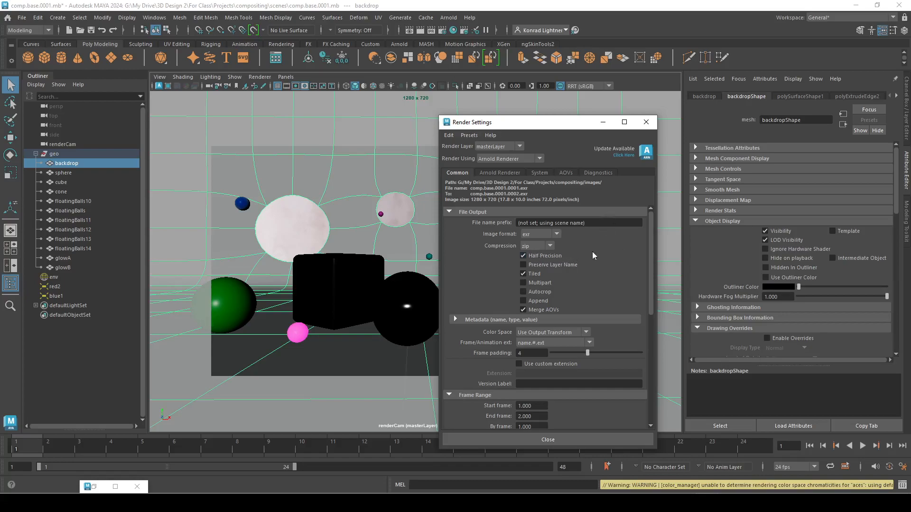
left_click(560, 258)
left_click(531, 256)
left_click(535, 257)
left_click(555, 257)
- Review the frame range, renderable camera and image size settings, including the available image size presets
left_click_drag(569, 122, 571, 93)
scroll(607, 260, "down", 5)
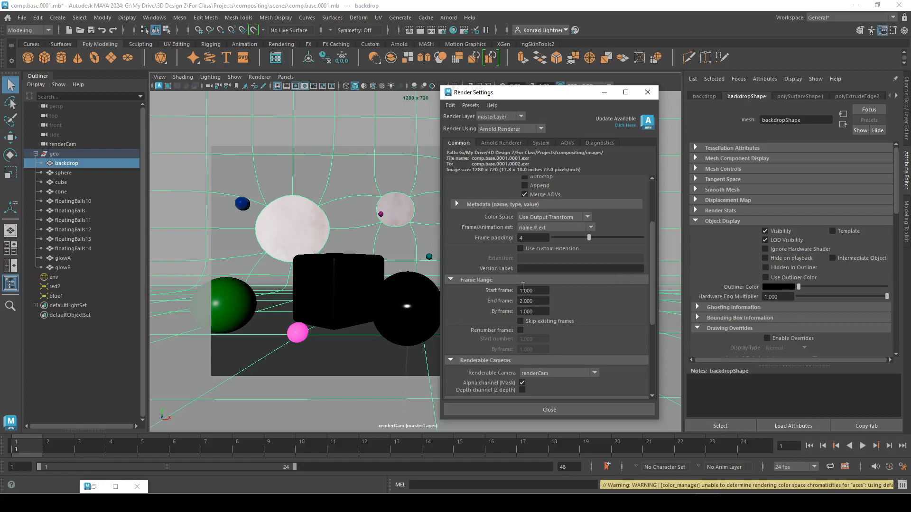
scroll(616, 327, "down", 3)
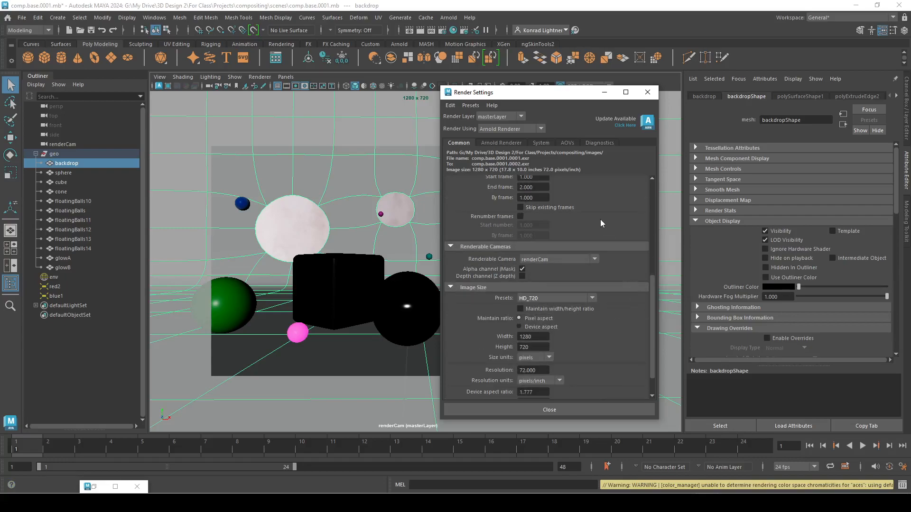
scroll(602, 291, "down", 4)
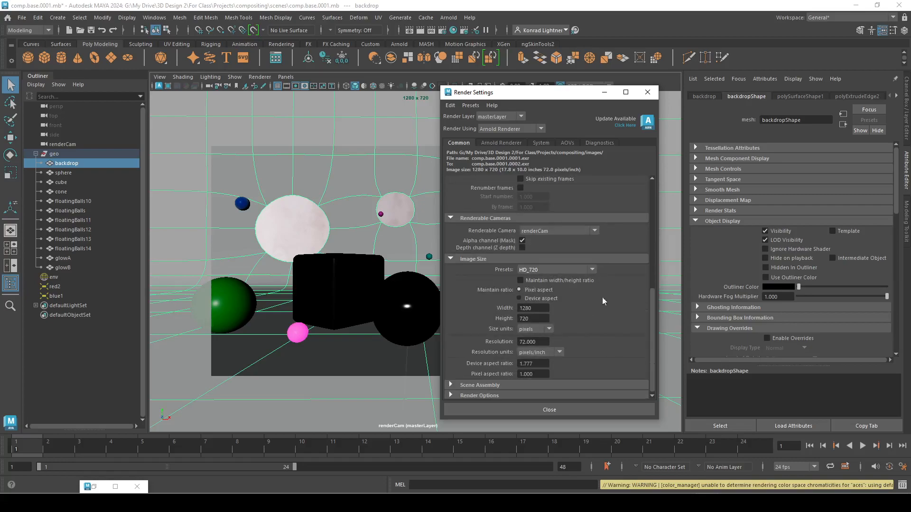
left_click(539, 270)
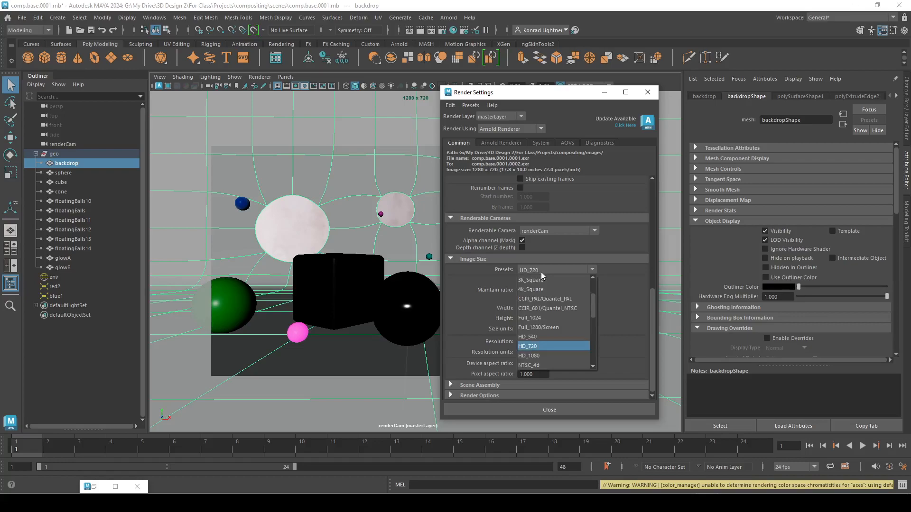
left_click(540, 271)
left_click(541, 271)
left_click(583, 346)
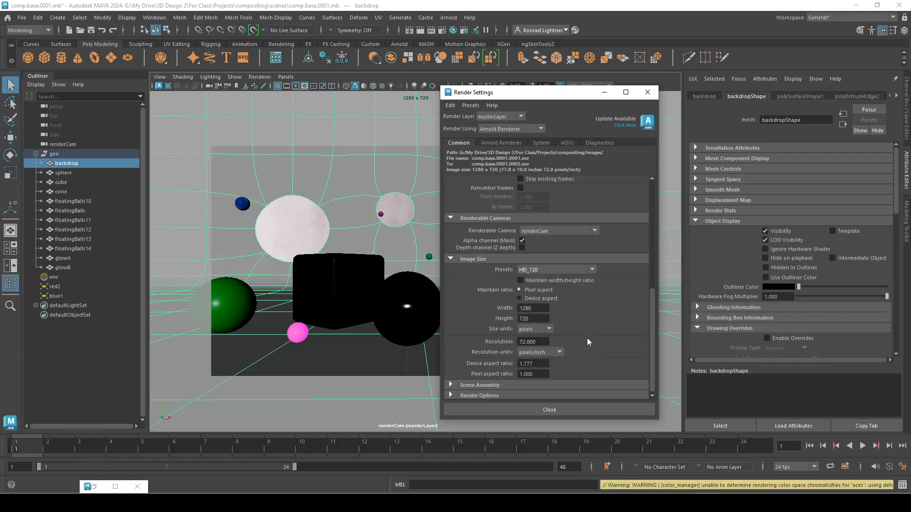
left_click(541, 269)
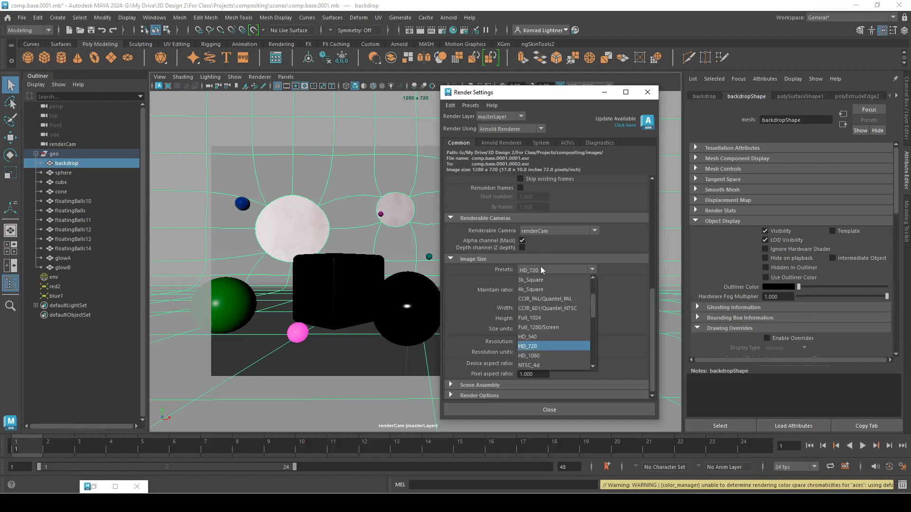
left_click(541, 268)
- Examine the active AOVs in the render settings, including N, coat, sheen, specular_direct, specular_indirect and sss_indirect
scroll(623, 277, "up", 5)
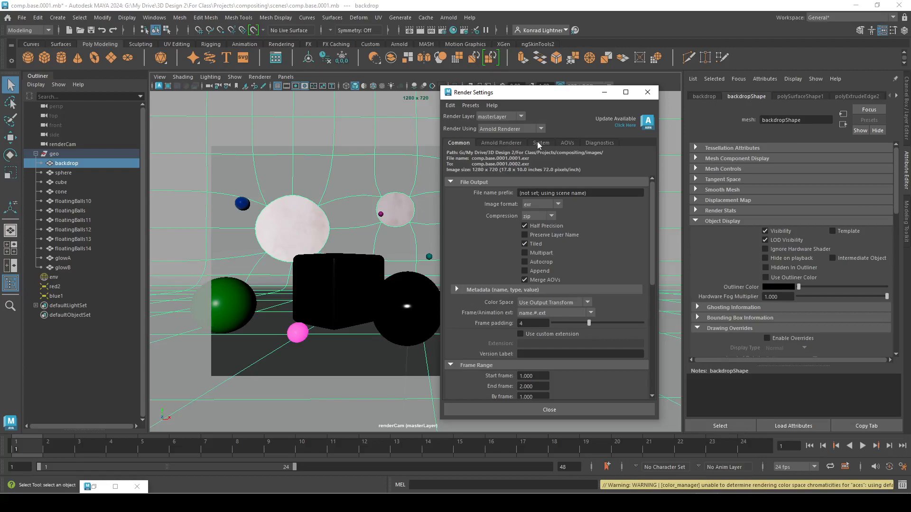
left_click(565, 144)
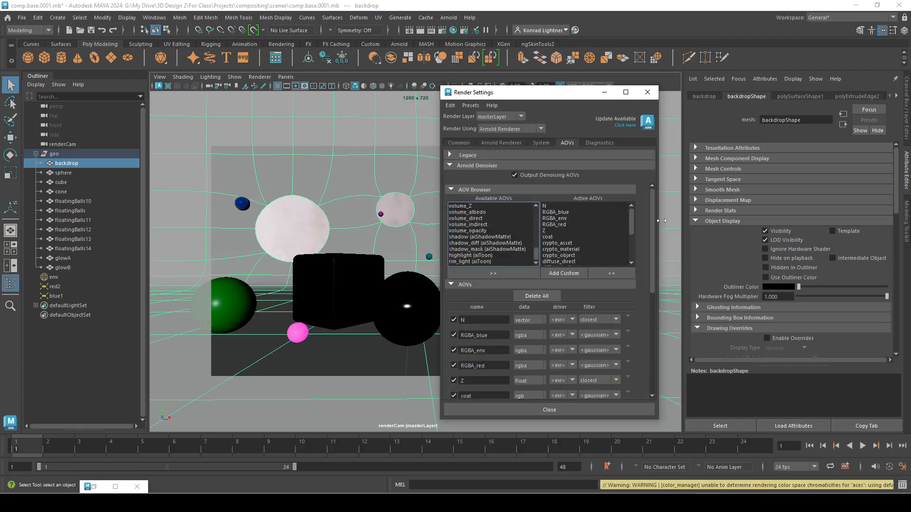
left_click(554, 206)
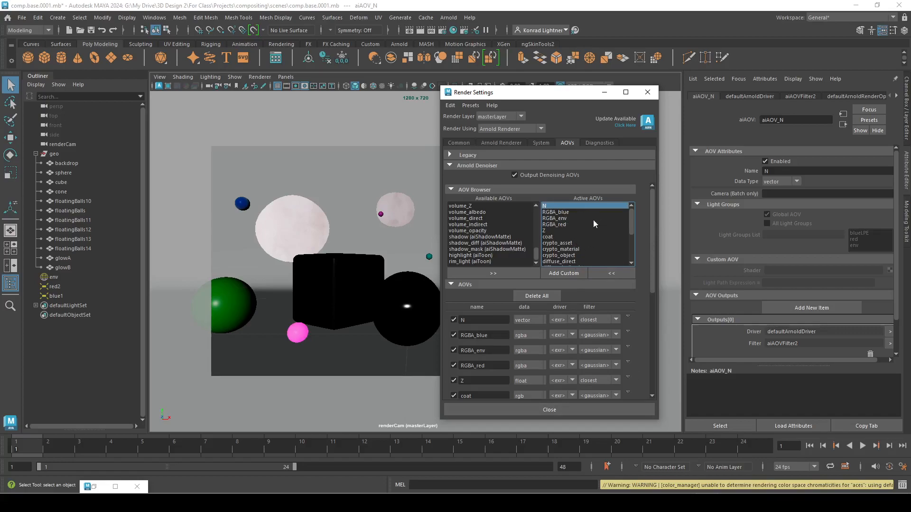
left_click(560, 237)
scroll(582, 247, "down", 2)
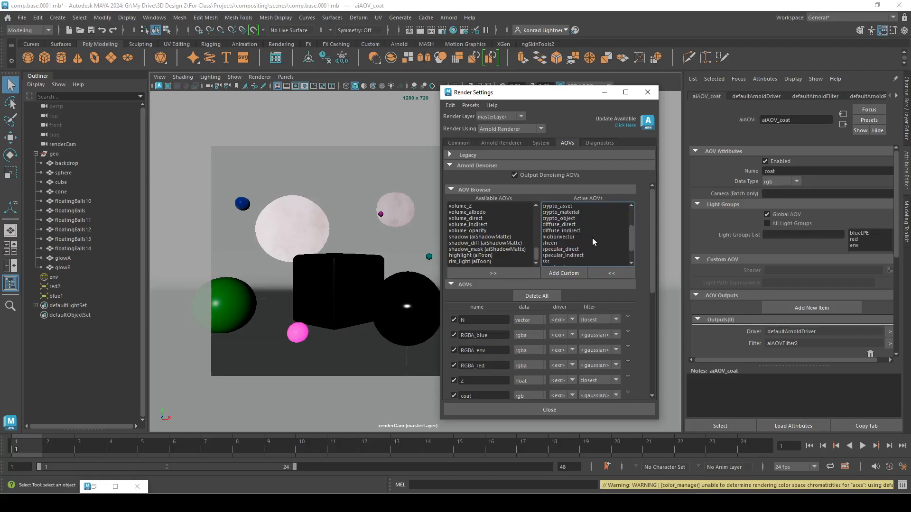
left_click(584, 231)
left_click(578, 243)
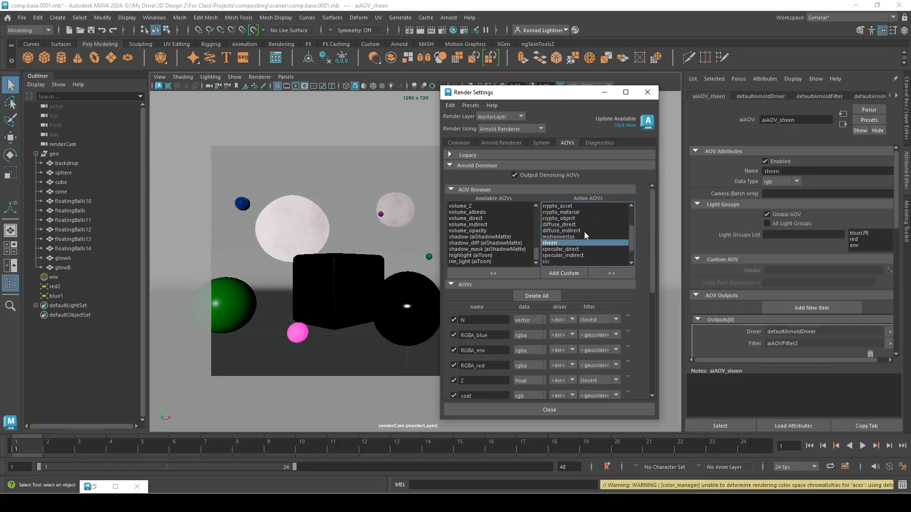
scroll(591, 233, "down", 1)
left_click(585, 237)
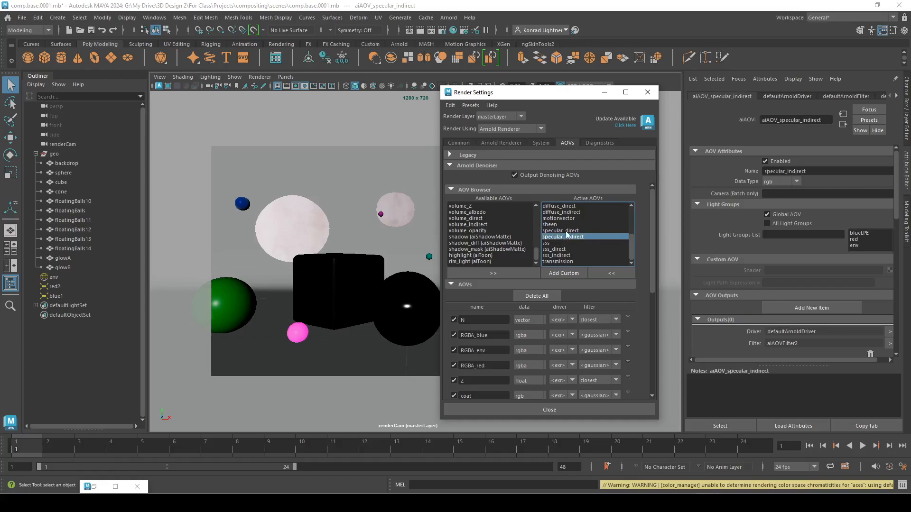
left_click(576, 232)
left_click(555, 225)
left_click(567, 230)
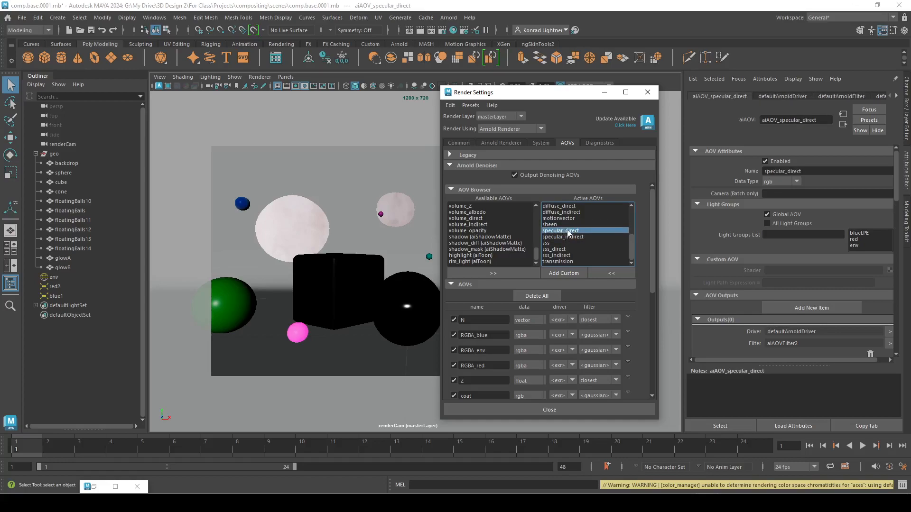
scroll(576, 235, "down", 2)
left_click(578, 199)
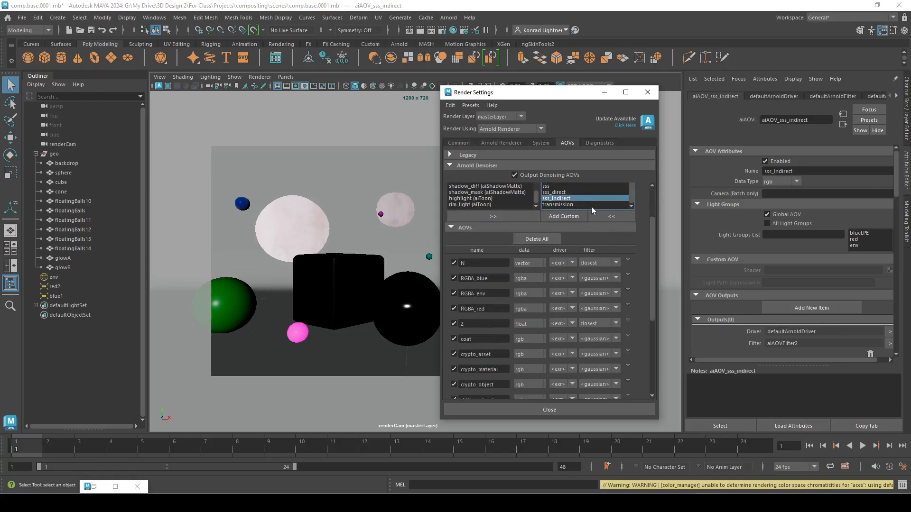
scroll(590, 205, "up", 5)
- Inspect the attributes of the active AOVs from N through RGBA_blue, RGBA_env, RGBA_red and Z to coat
left_click(569, 205)
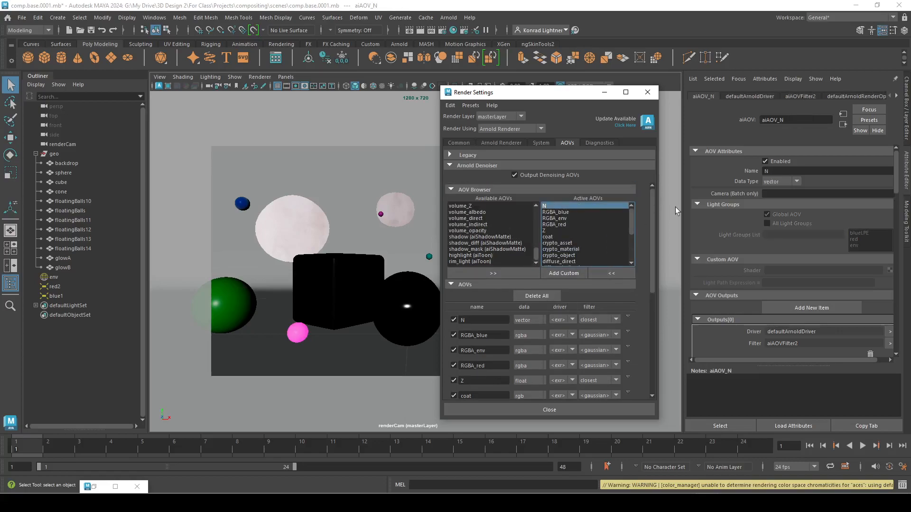
left_click(567, 212)
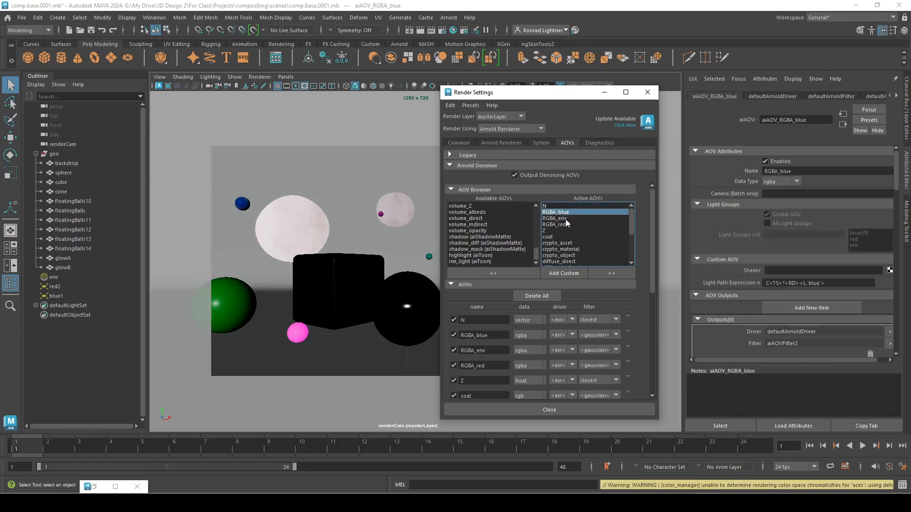
left_click(565, 218)
left_click(563, 225)
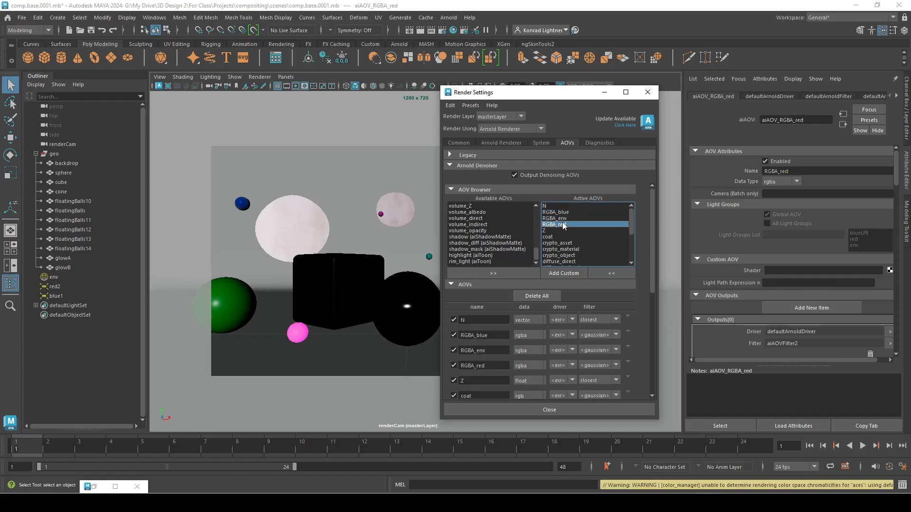
left_click(563, 219)
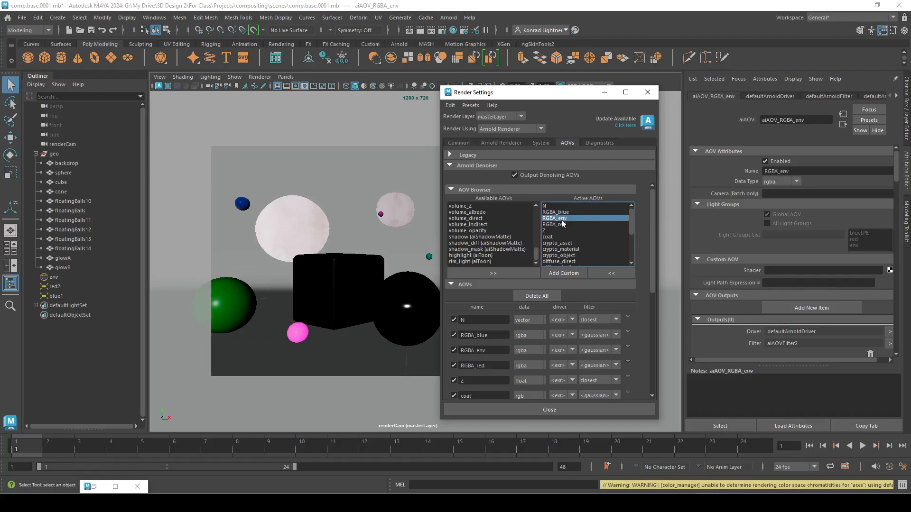
left_click(564, 225)
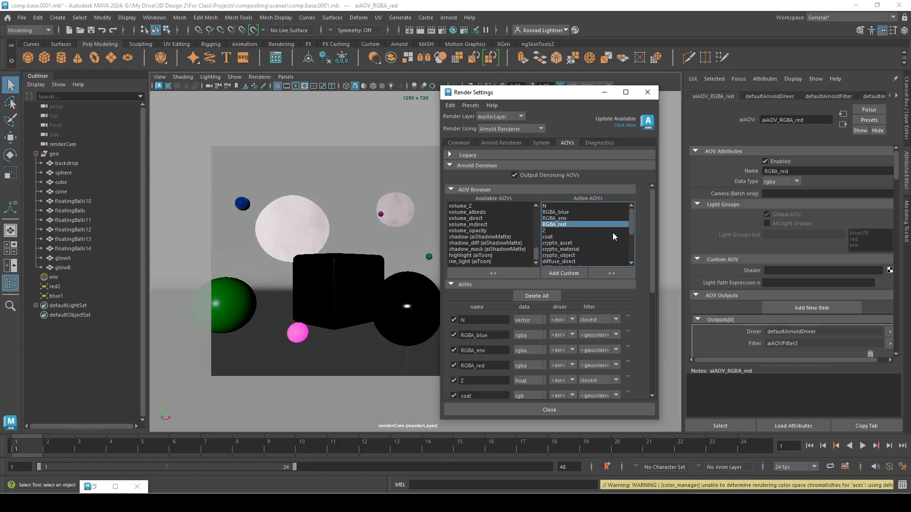
left_click(553, 231)
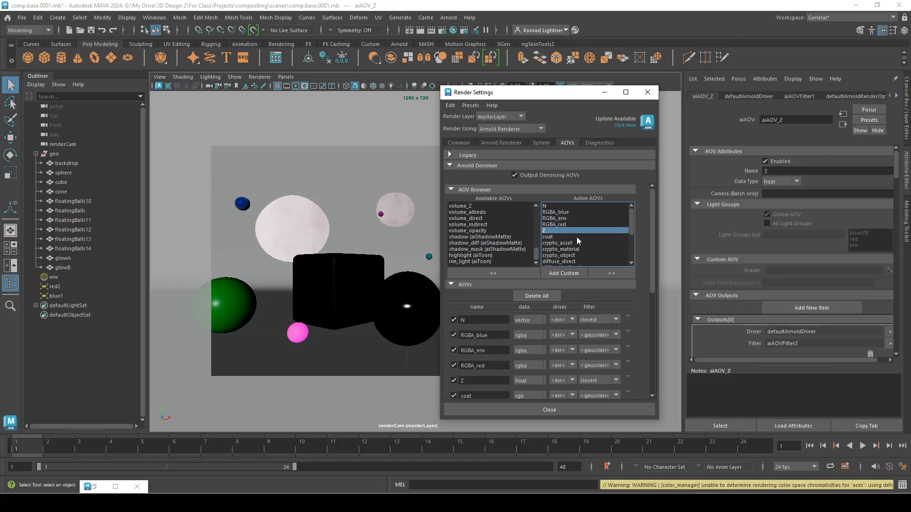
left_click(581, 237)
- Inspect the attributes of the cryptomatte, diffuse_direct, motionvector, sheen and specular_direct AOVs
scroll(587, 239, "down", 1)
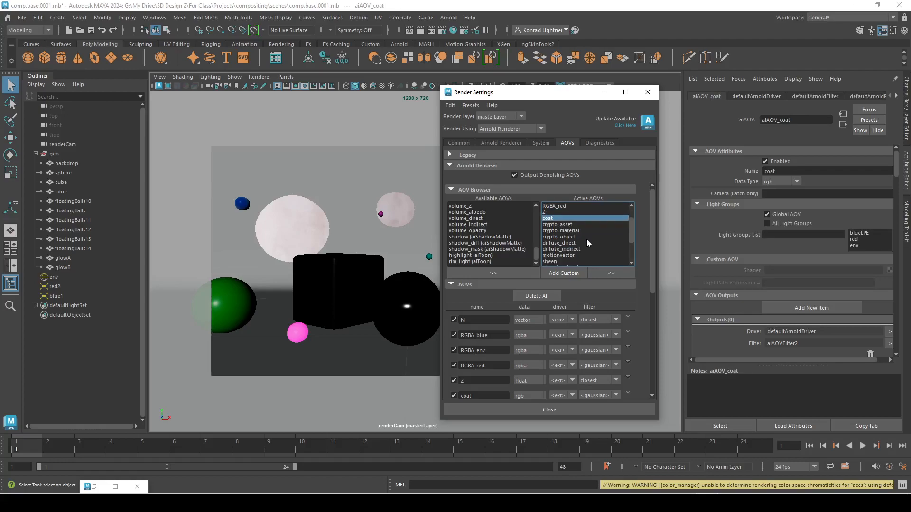
left_click(583, 226)
left_click(574, 237)
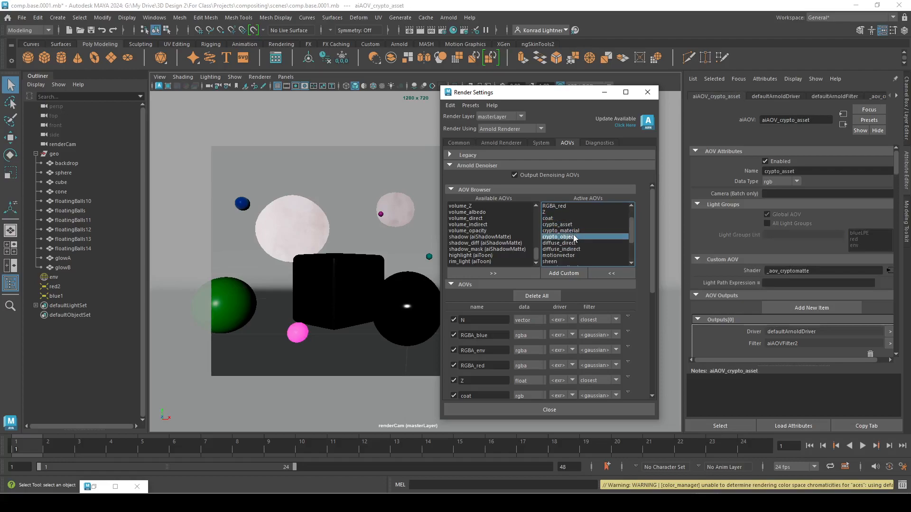
left_click(573, 244)
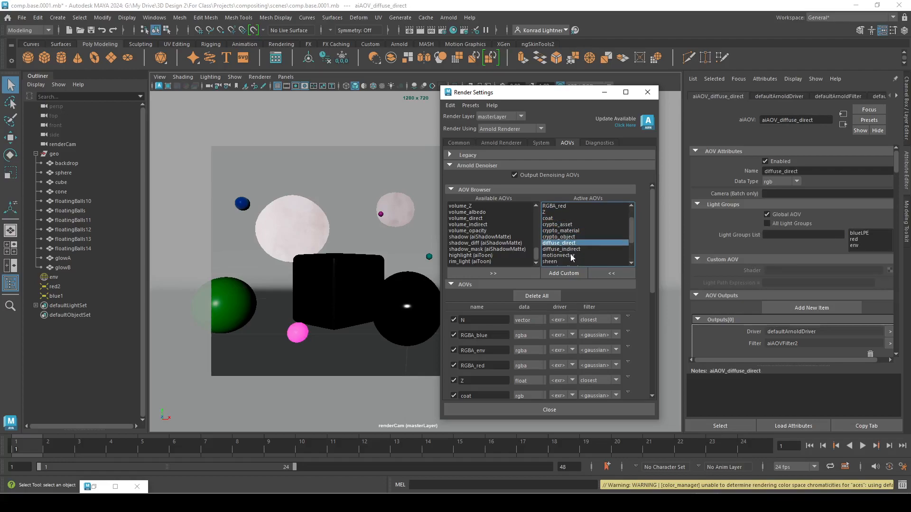
scroll(578, 255, "down", 1)
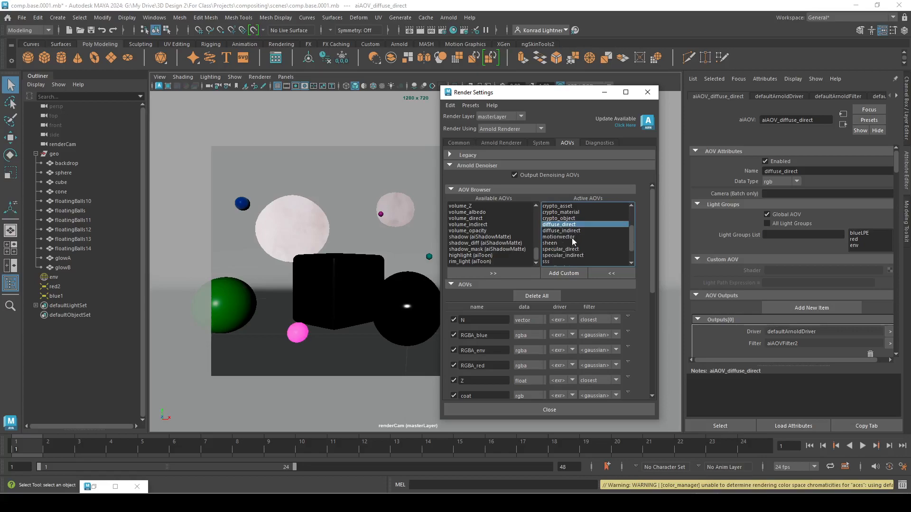
left_click(573, 237)
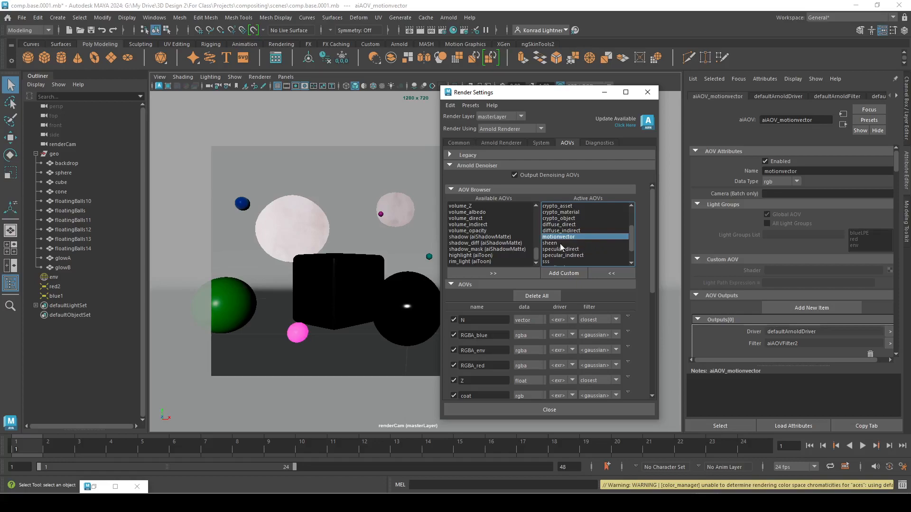
left_click(562, 243)
scroll(560, 240, "down", 1)
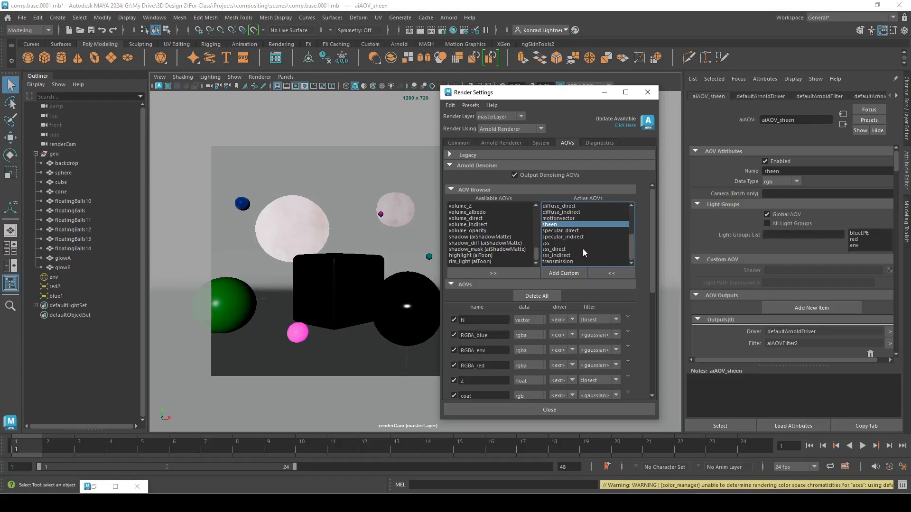
left_click(562, 231)
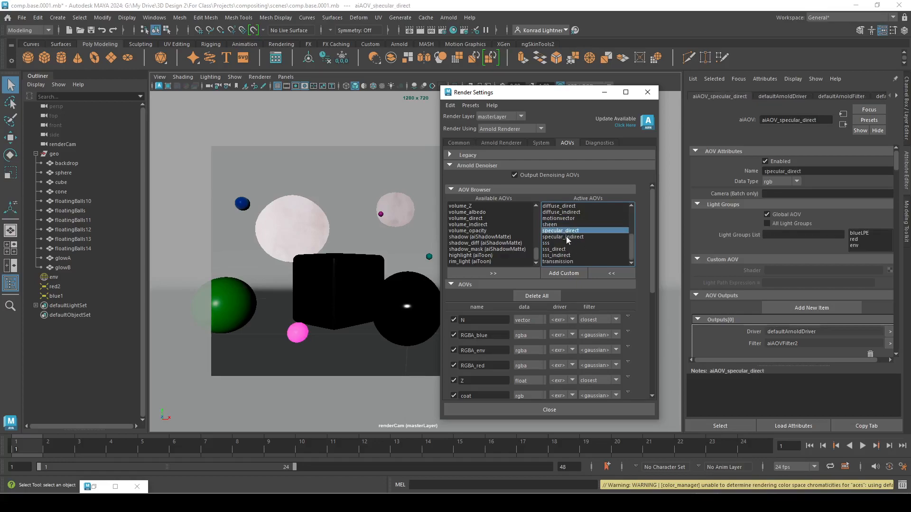
scroll(576, 246, "down", 2)
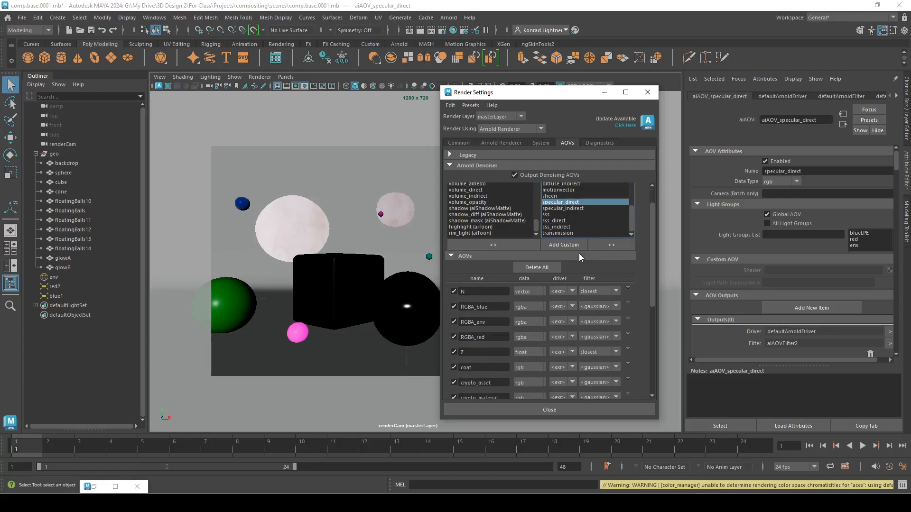
- Compare the sss, sss_direct and sss_indirect AOVs and remove the combined sss from the active AOVs
left_click(551, 215)
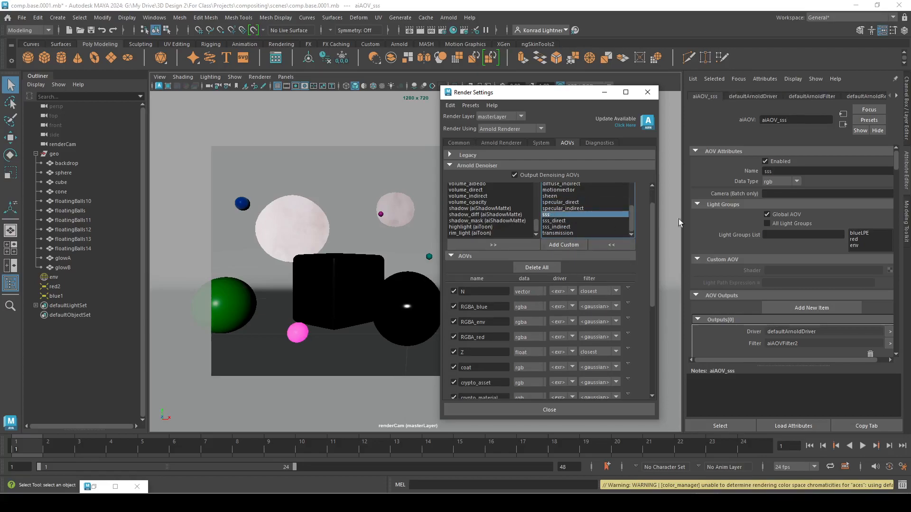
left_click(555, 221)
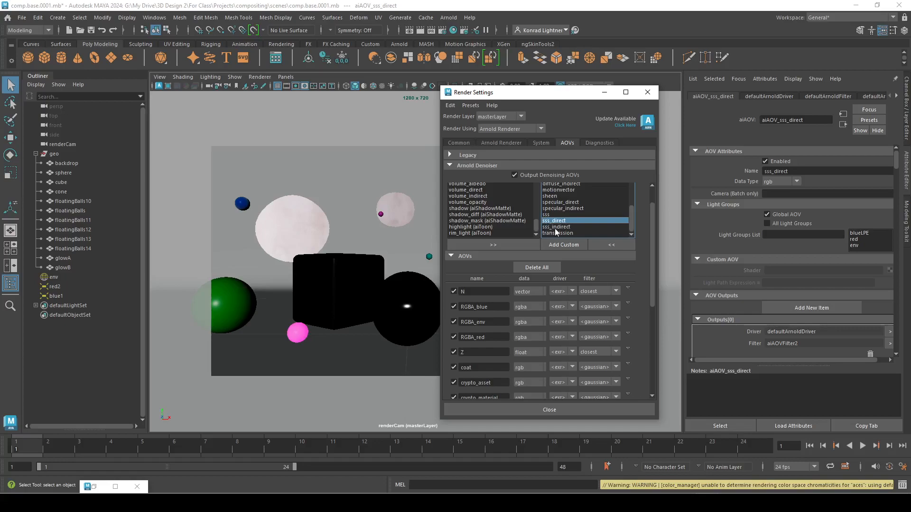
left_click(560, 227)
left_click(559, 221)
left_click(550, 216)
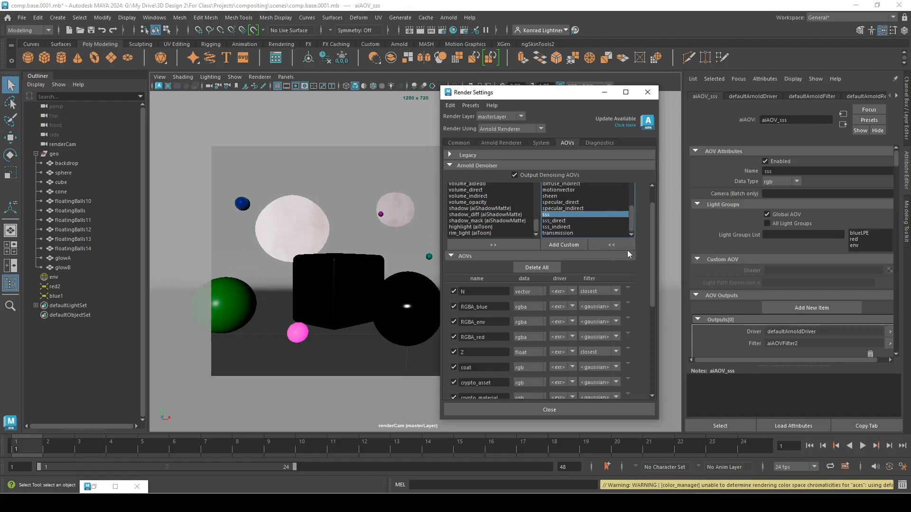
left_click(614, 242)
scroll(584, 199, "down", 3)
scroll(579, 189, "up", 3)
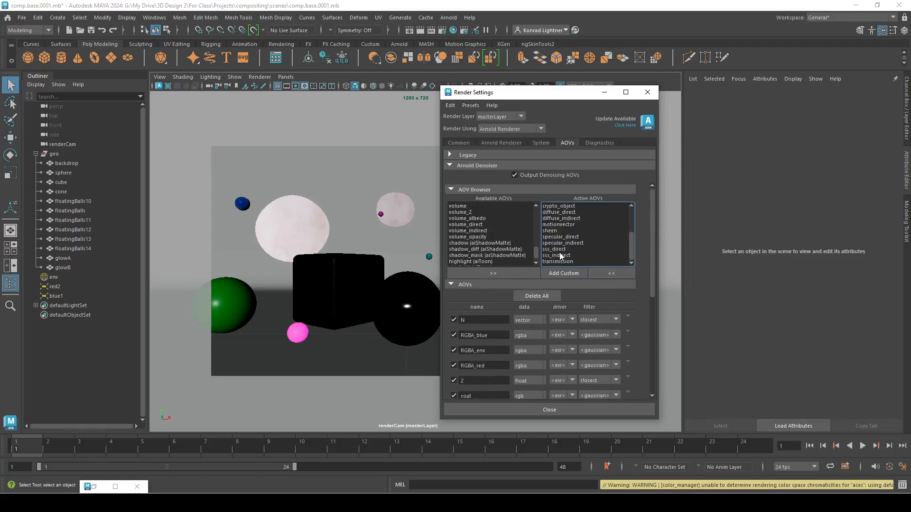
- Inspect the attributes of the sss_direct and transmission AOVs
left_click(561, 255)
key("Up")
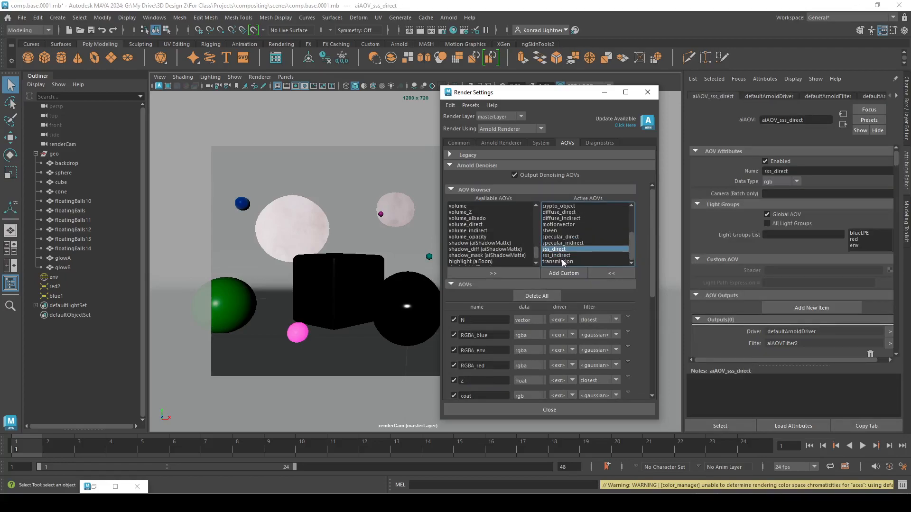
left_click(562, 261)
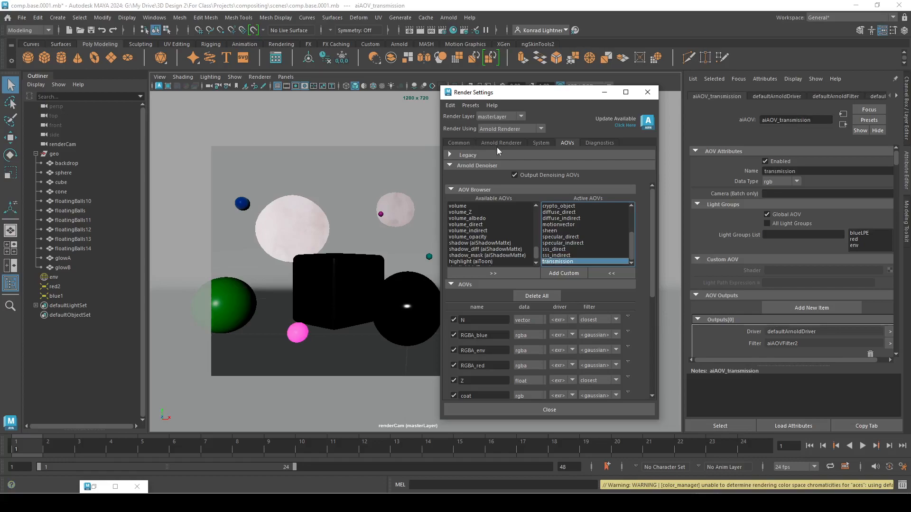
- Look over the common output, Arnold Renderer and system pages of the render settings
left_click(470, 144)
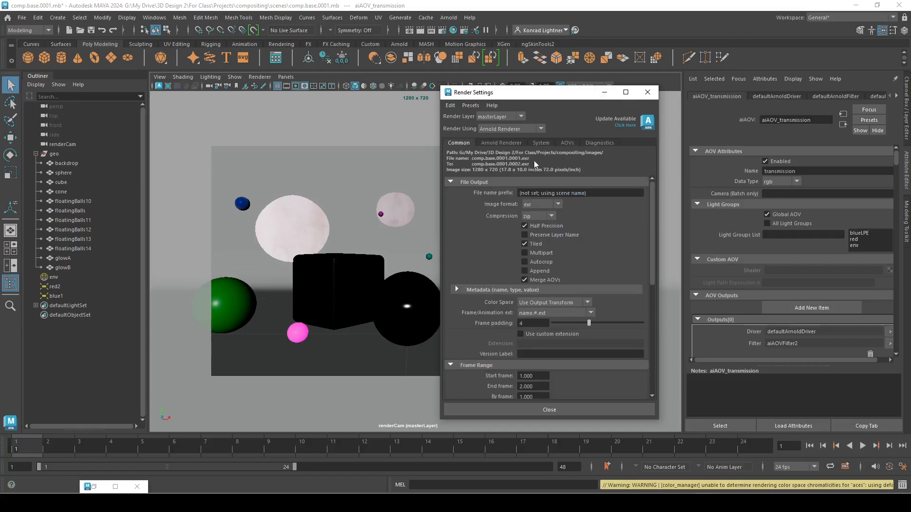
left_click(521, 143)
left_click(543, 143)
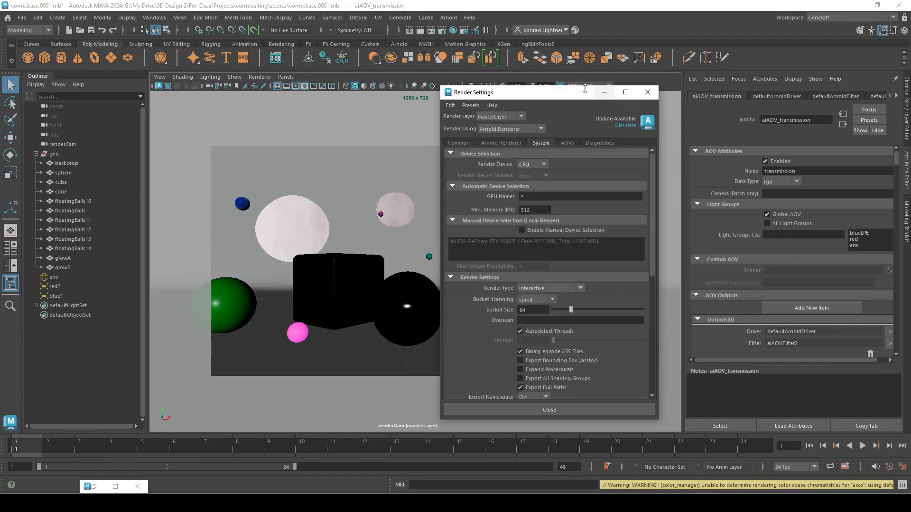
- Minimize the render settings and briefly play back the animation to see the floating balls move
left_click(604, 92)
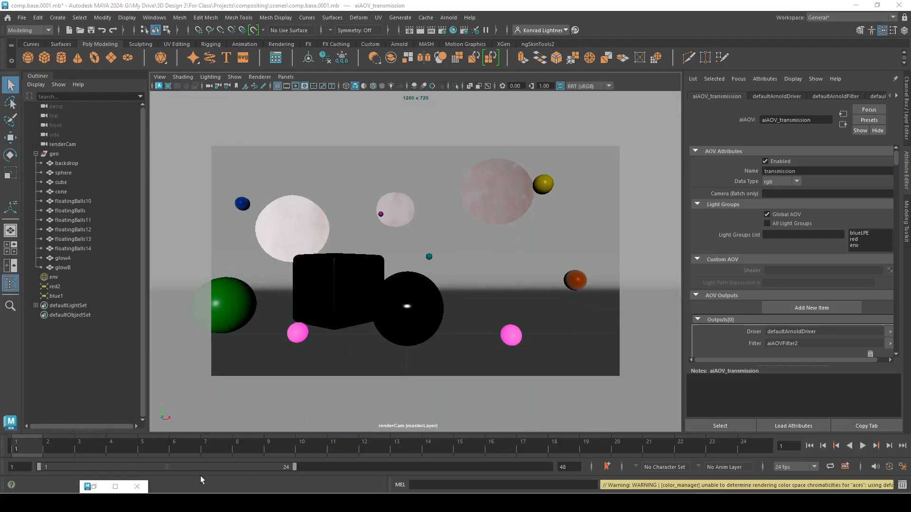
key("alt+v")
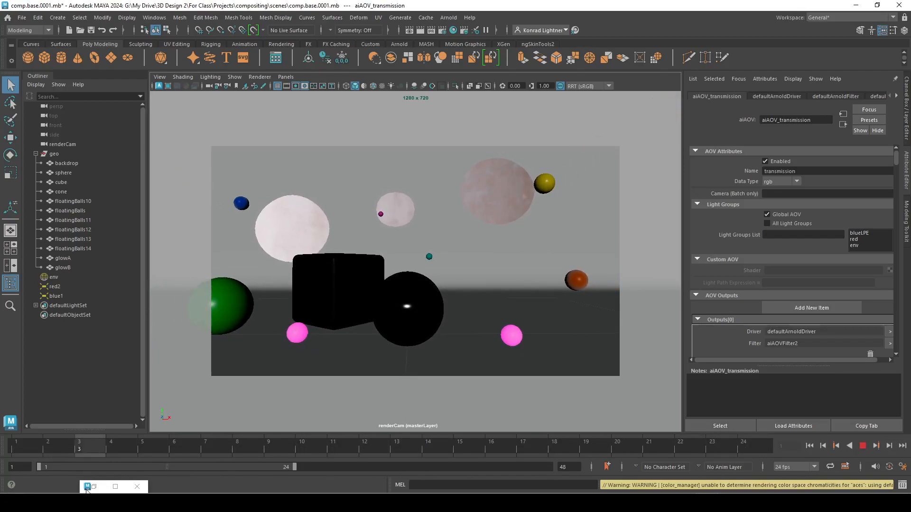
key("Escape")
- Reopen the render settings and examine the Arnold motion blur options, including Enable, Deformation, Camera, Keys and Length
left_click(442, 31)
left_click_drag(381, 168, 482, 66)
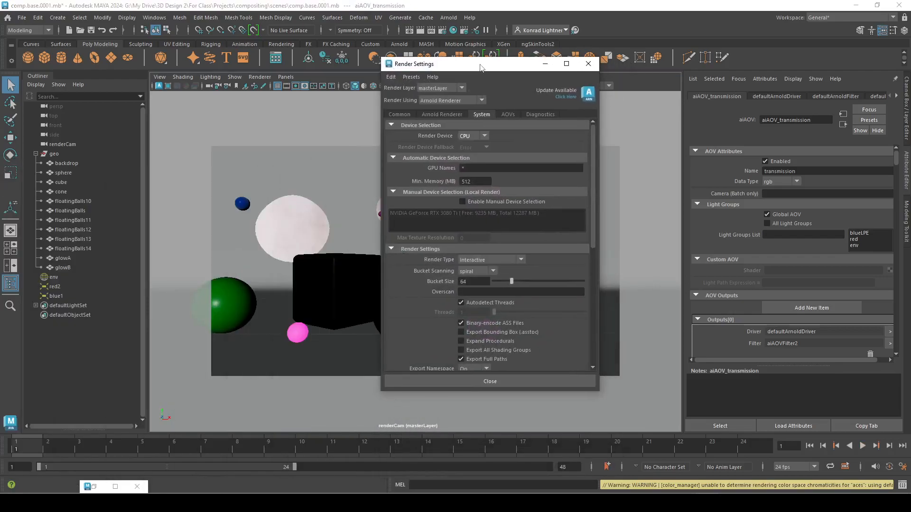
left_click(457, 114)
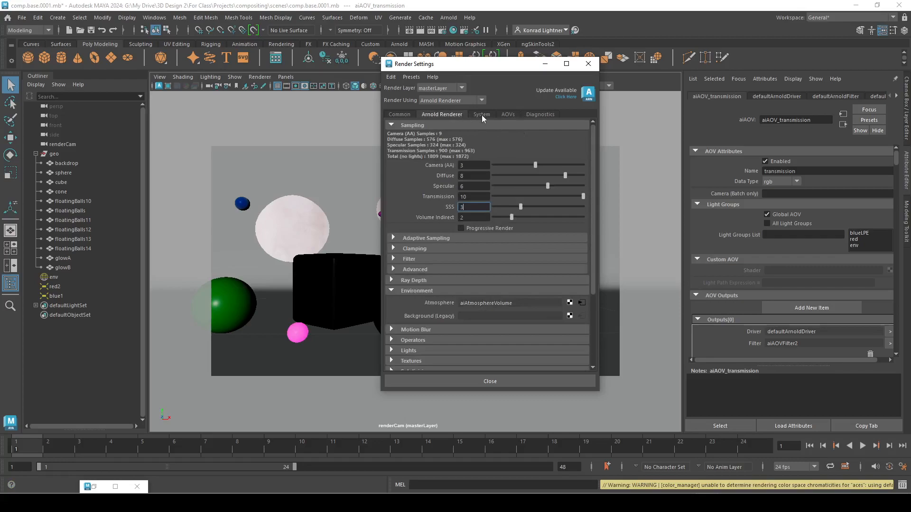
left_click(395, 291)
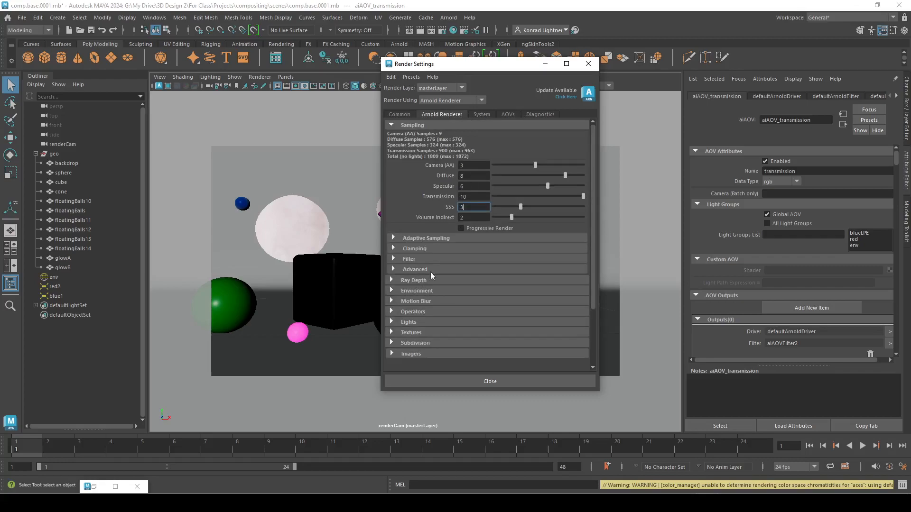
left_click(391, 302)
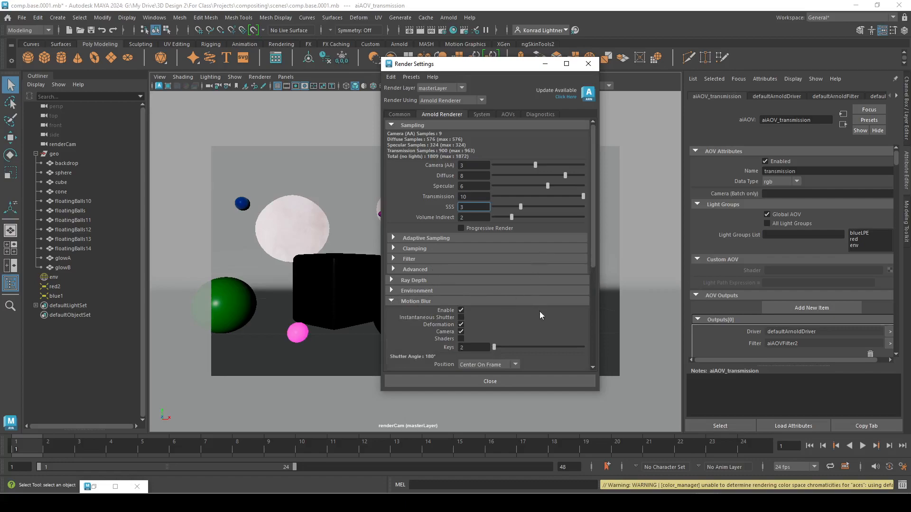
scroll(541, 314, "down", 3)
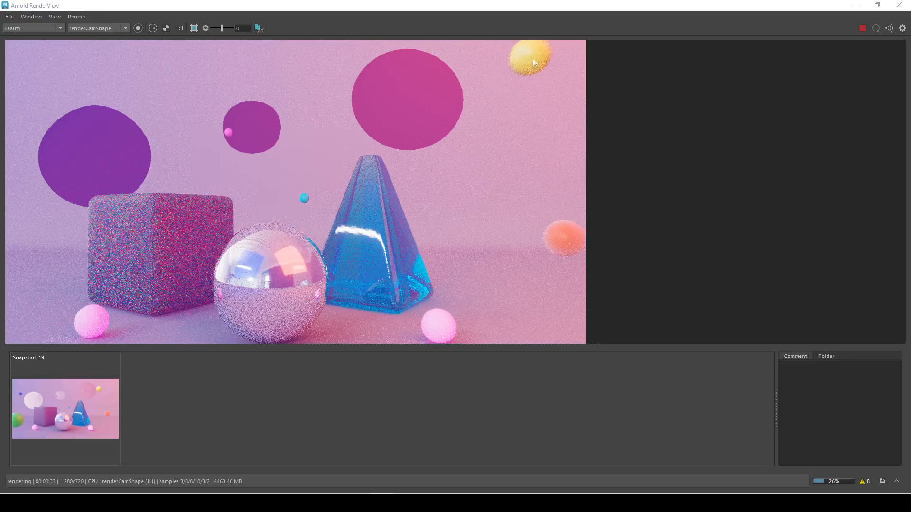
- Examine the motion blur on the floating balls in the Arnold RenderView, stop the render and minimize the view
middle_click_drag(412, 195, 595, 211)
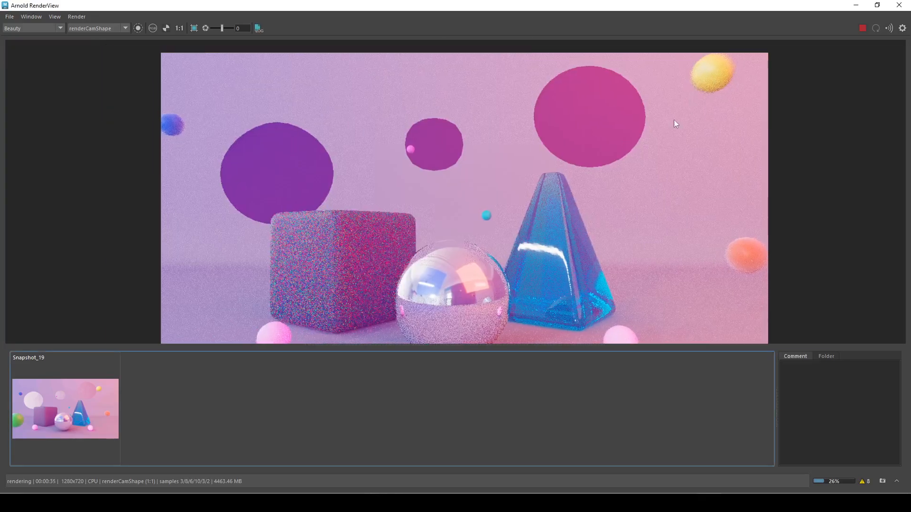
middle_click_drag(705, 118, 582, 123)
left_click(871, 27)
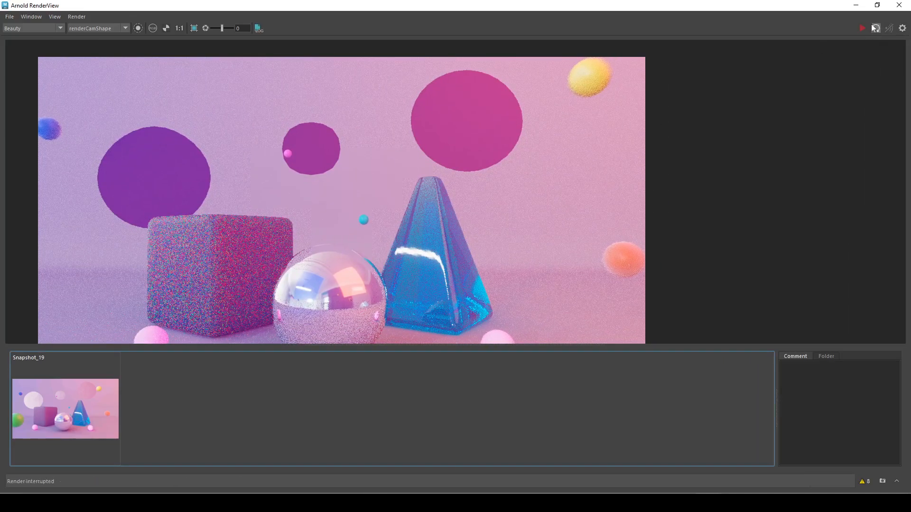
left_click(856, 6)
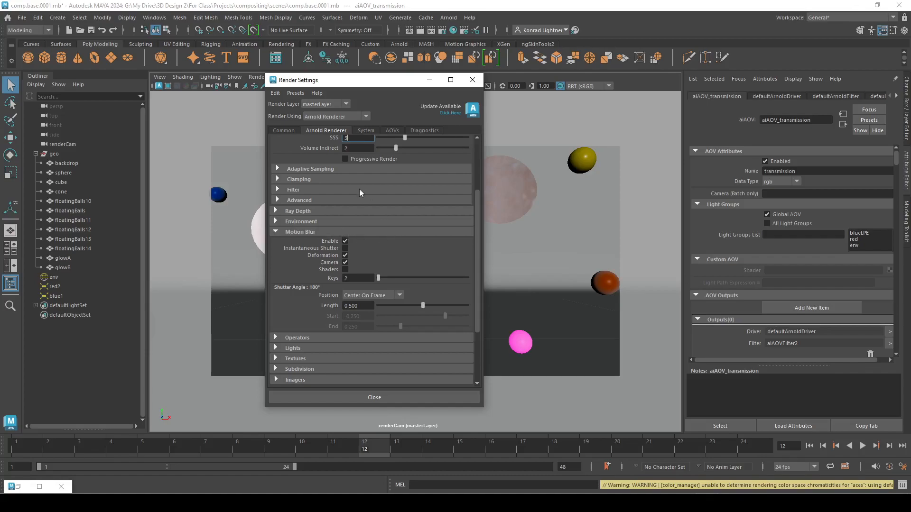
- Inspect the motionvector AOV's attributes and review the Arnold motion blur options alongside it
left_click(391, 130)
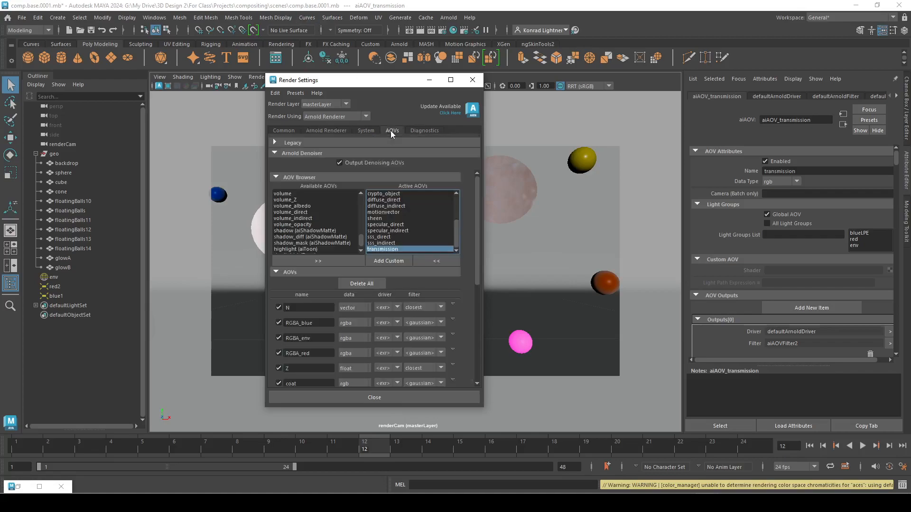
scroll(414, 237, "up", 1)
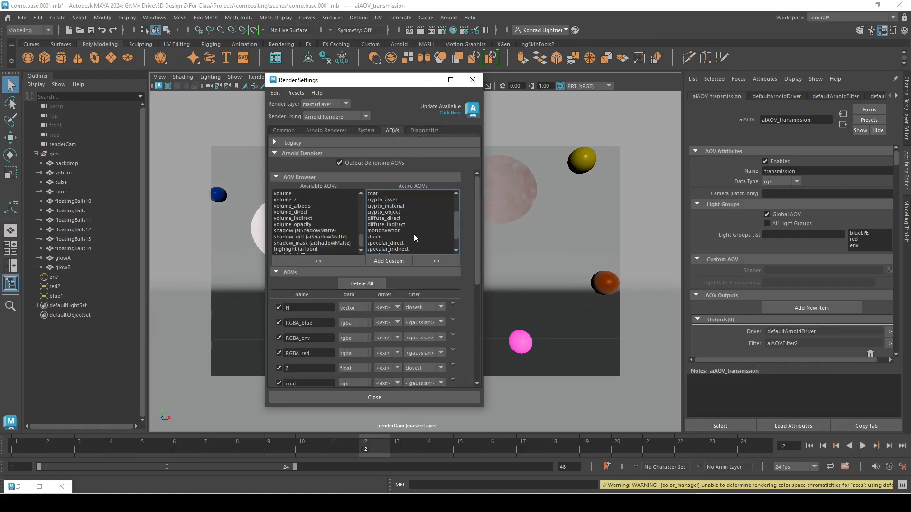
left_click(383, 231)
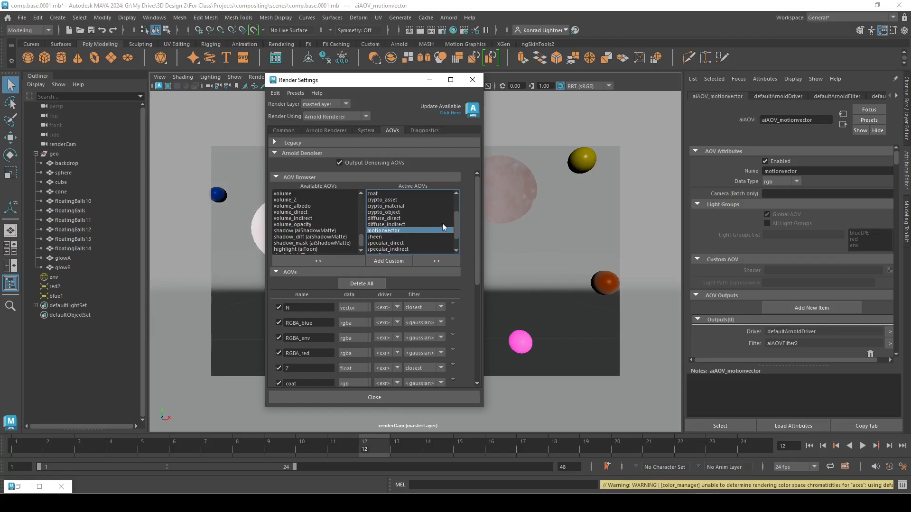
left_click(346, 131)
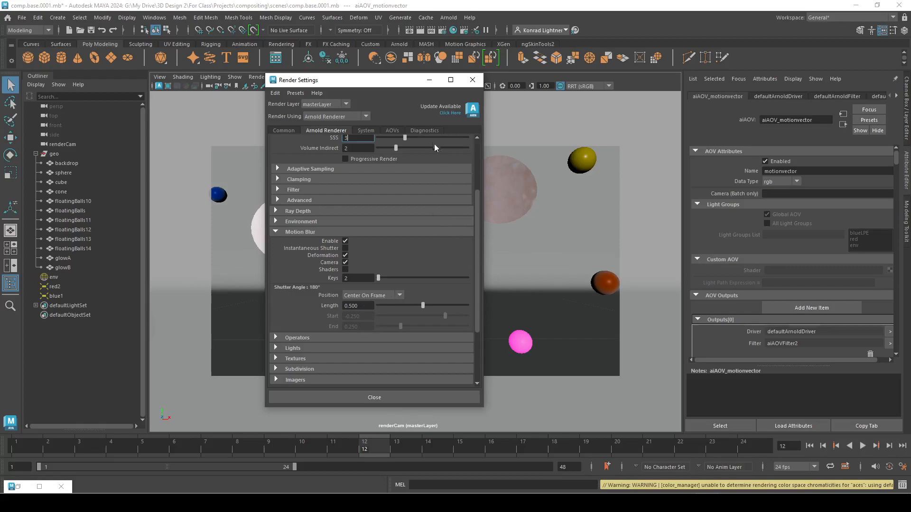
left_click(305, 232)
left_click(276, 244)
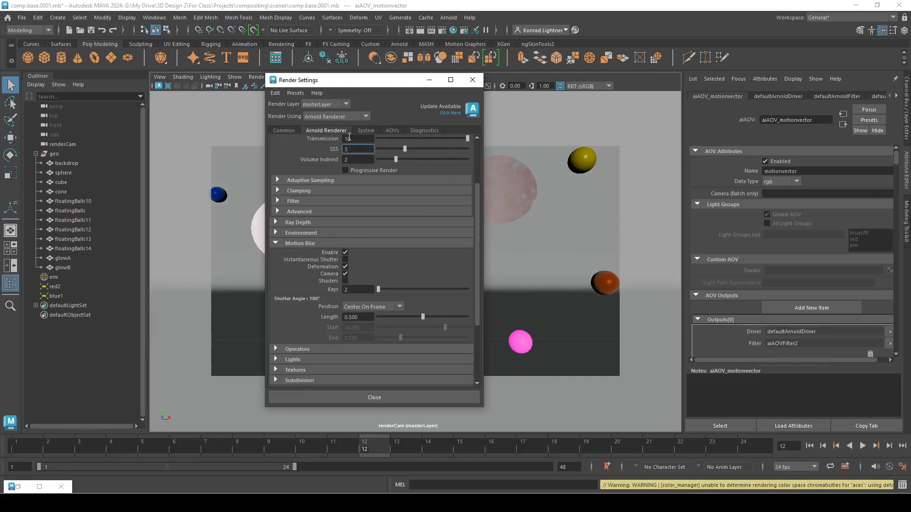
- Check the Ignore Motion feature override in the diagnostics and compare it with the motion blur and motionvector AOV settings
left_click(424, 131)
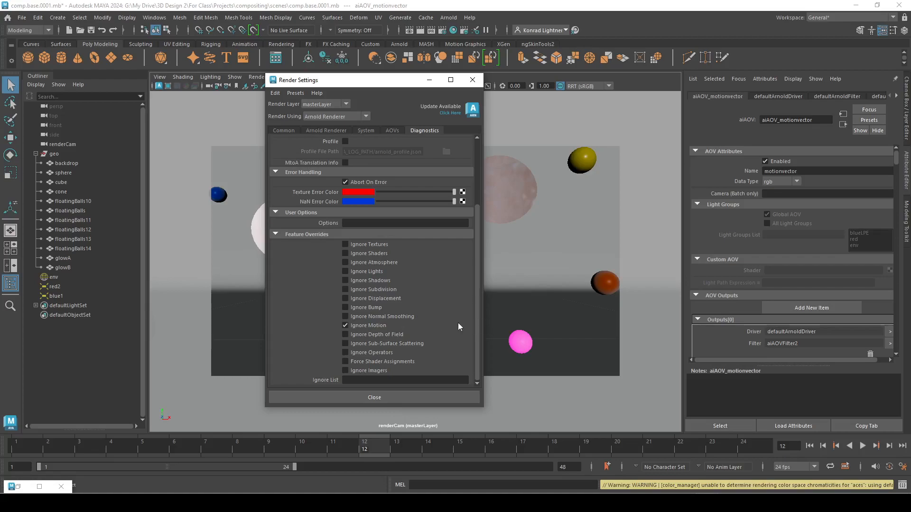
left_click(366, 131)
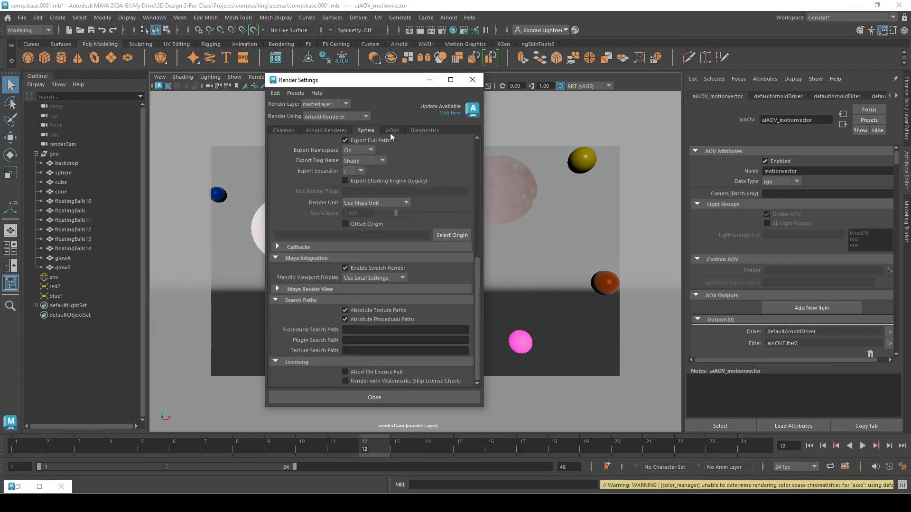
left_click(422, 131)
left_click(368, 131)
left_click(334, 133)
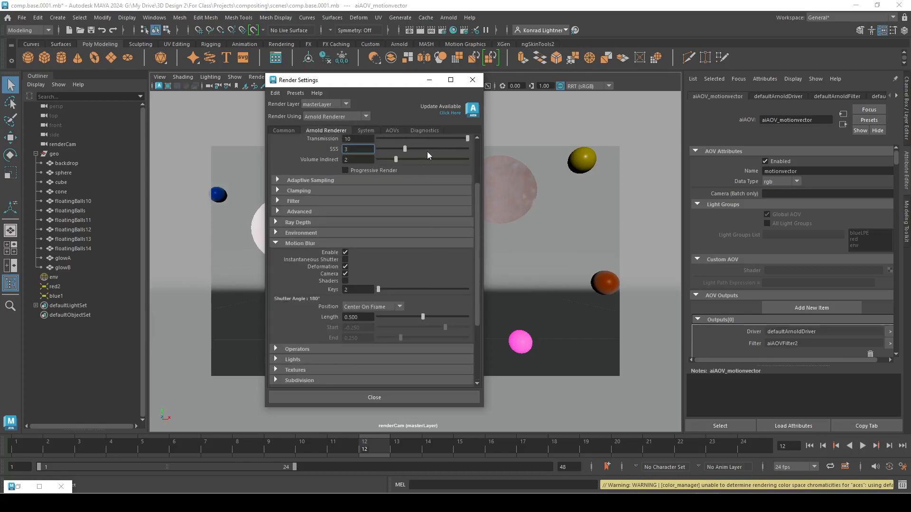
left_click(393, 131)
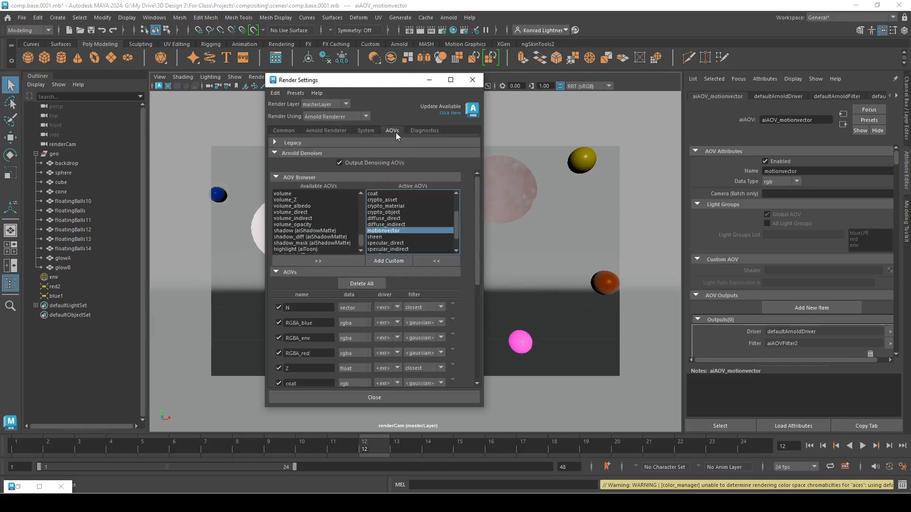
left_click(332, 130)
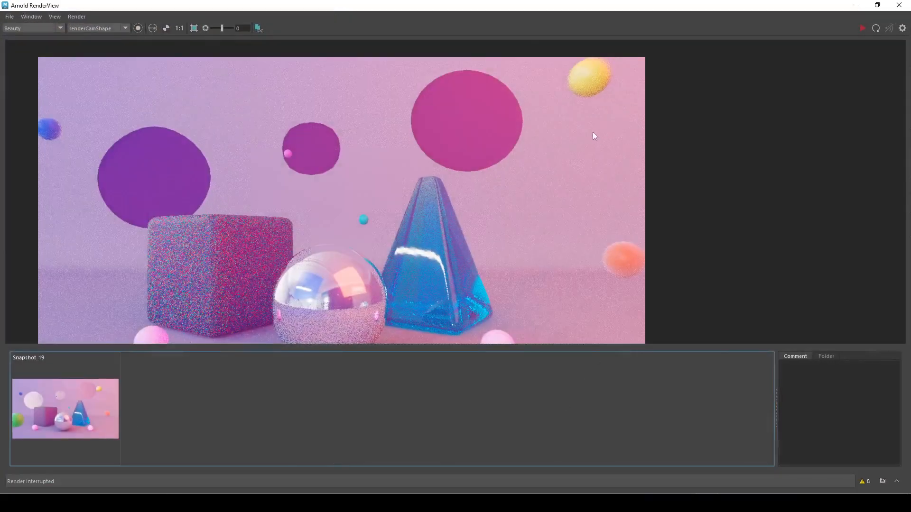
- Run a brief test render in the Arnold RenderView to check the balls' motion, stop it and minimize the view
left_click(863, 26)
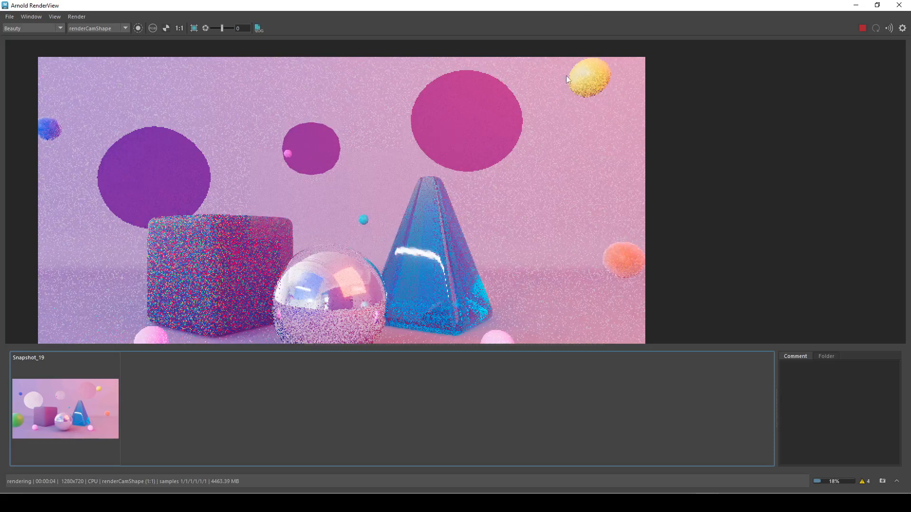
left_click(862, 28)
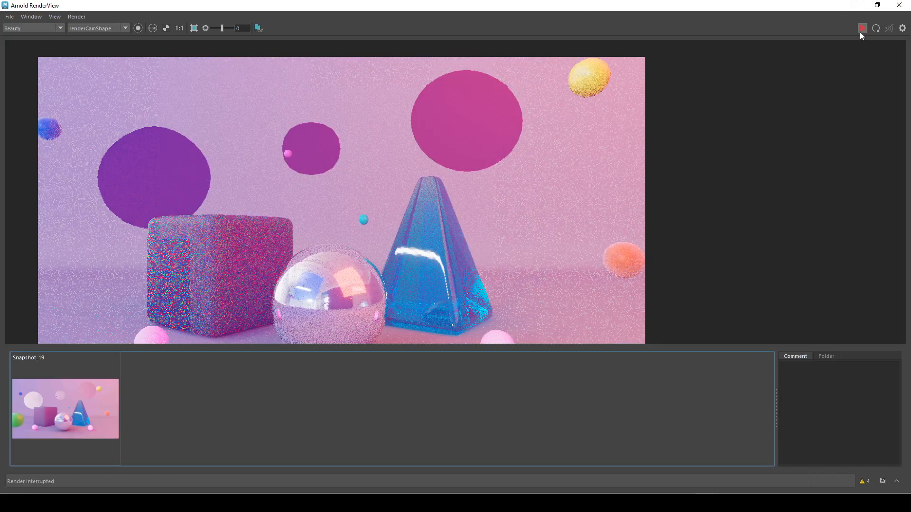
left_click(861, 8)
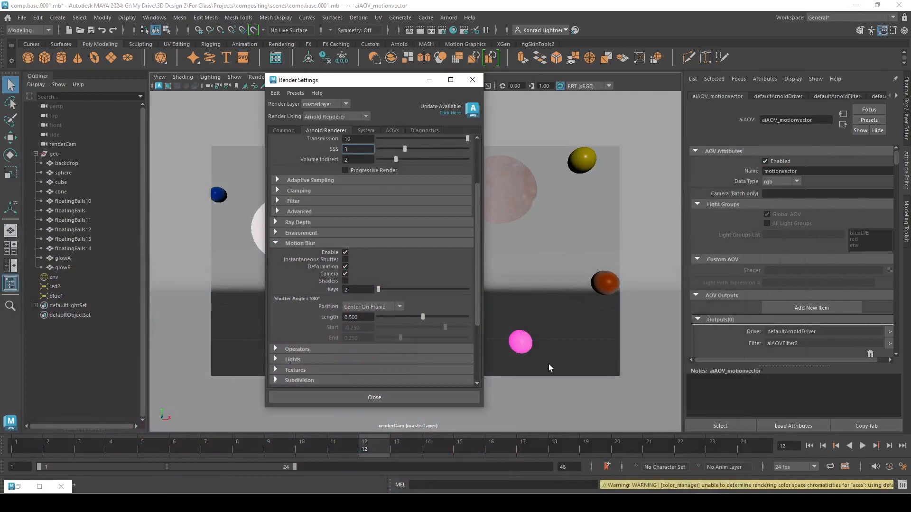